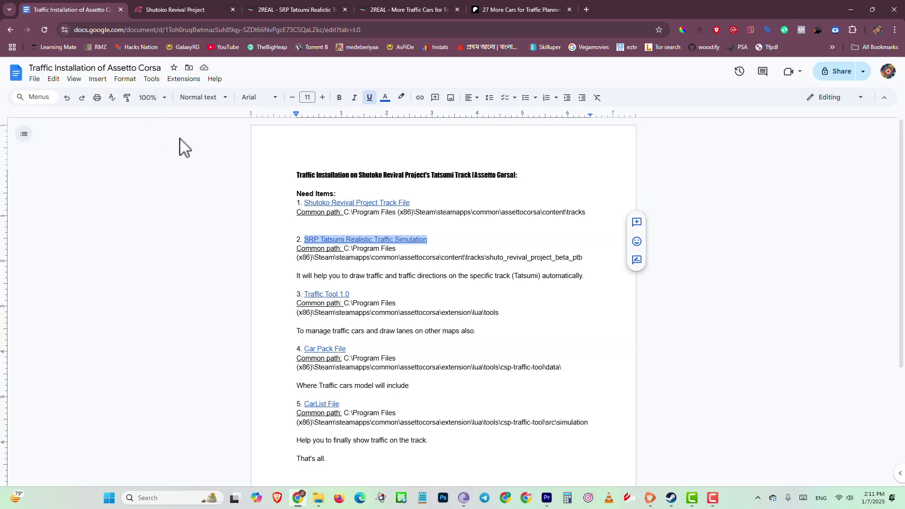
Highlight 'Shutoko Revival Project' and 'Tatsumi' in the heading, then preview the Track File link
{"action": "left_click_drag", "start_coordinate": [295, 173], "coordinate": [513, 175]}
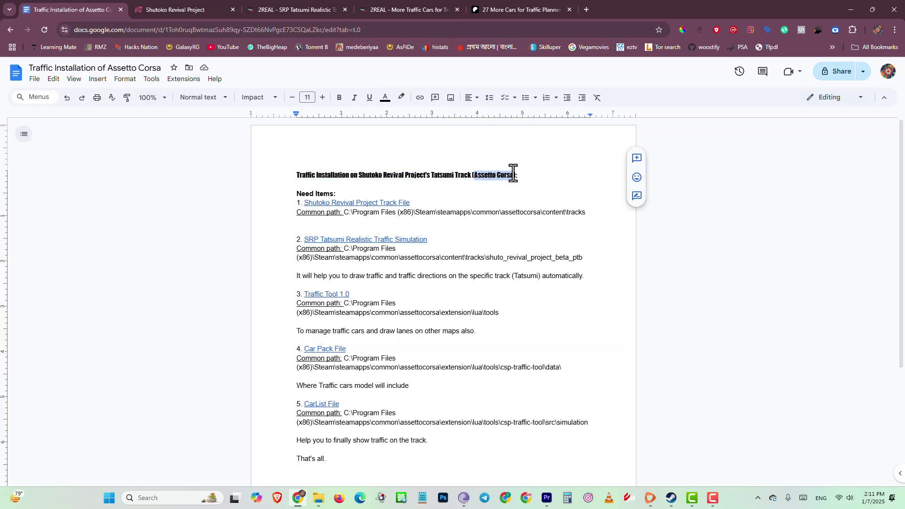
{"action": "left_click", "coordinate": [340, 167]}
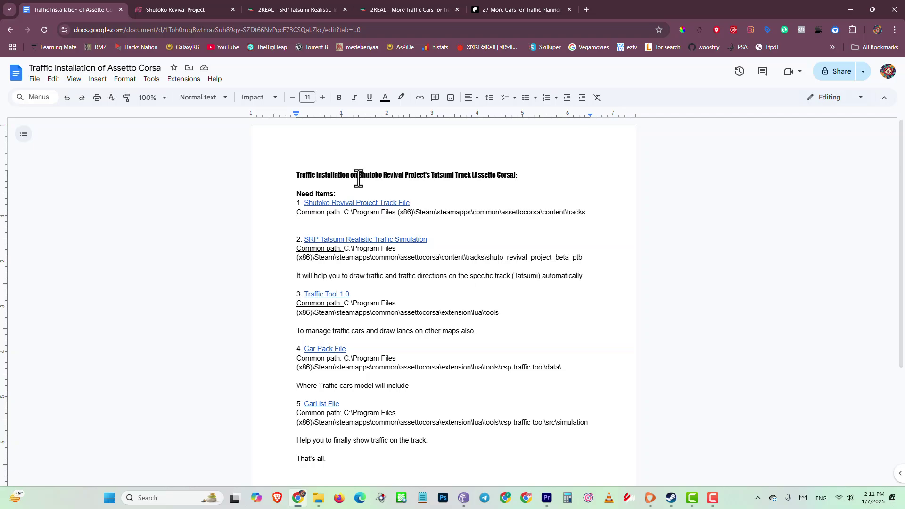
{"action": "left_click_drag", "start_coordinate": [358, 178], "coordinate": [412, 179]}
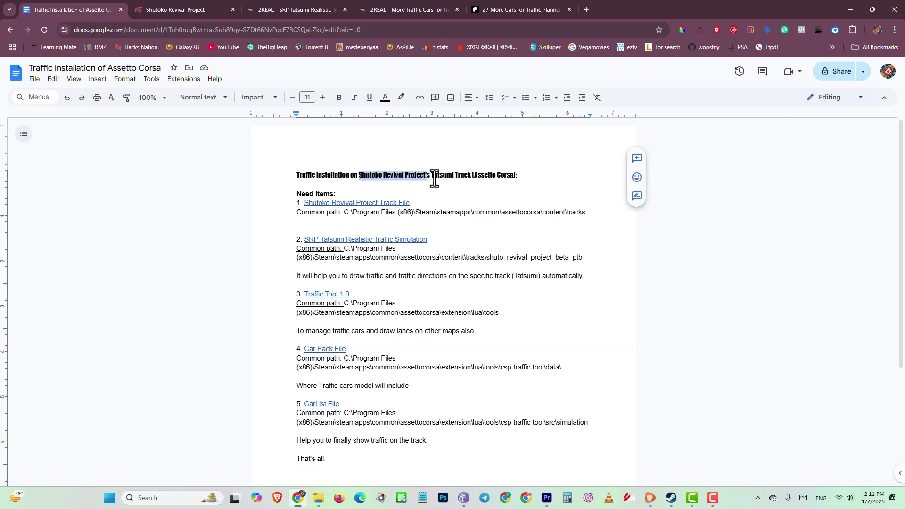
{"action": "left_click", "coordinate": [468, 175]}
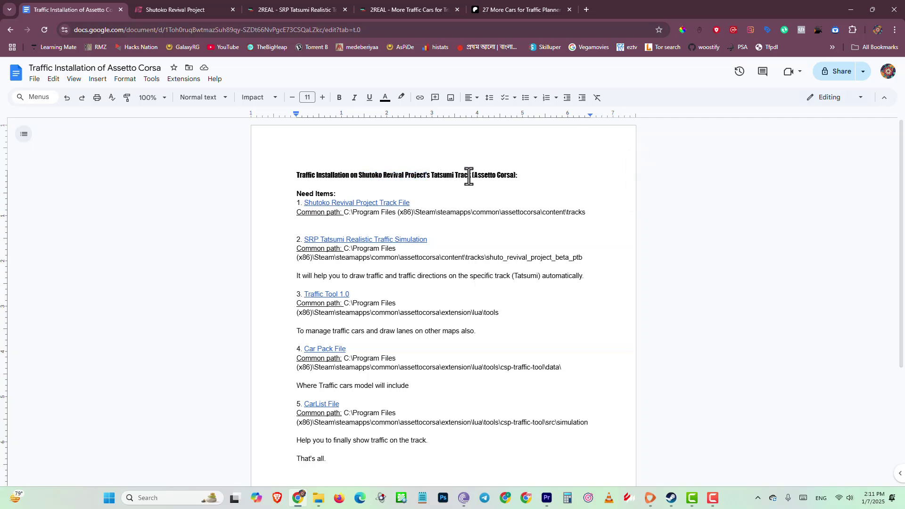
{"action": "left_click_drag", "start_coordinate": [472, 176], "coordinate": [466, 176]}
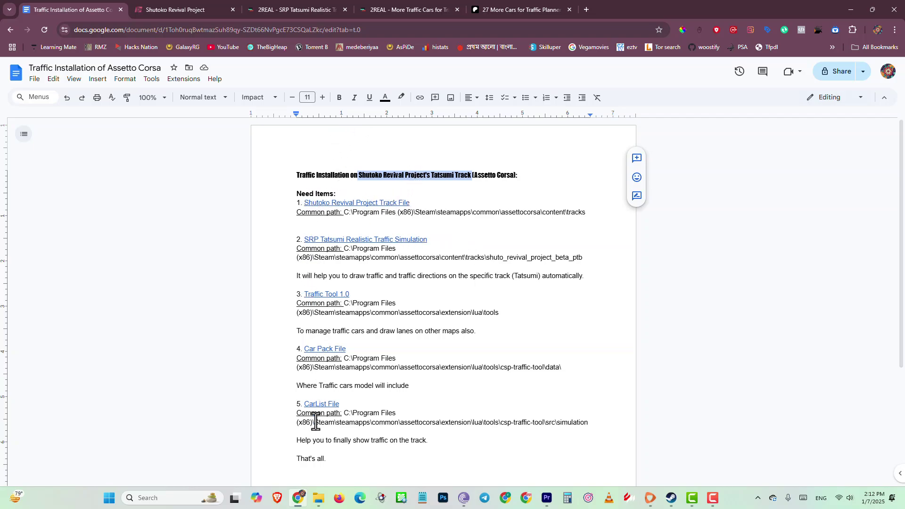
{"action": "left_click", "coordinate": [329, 204]}
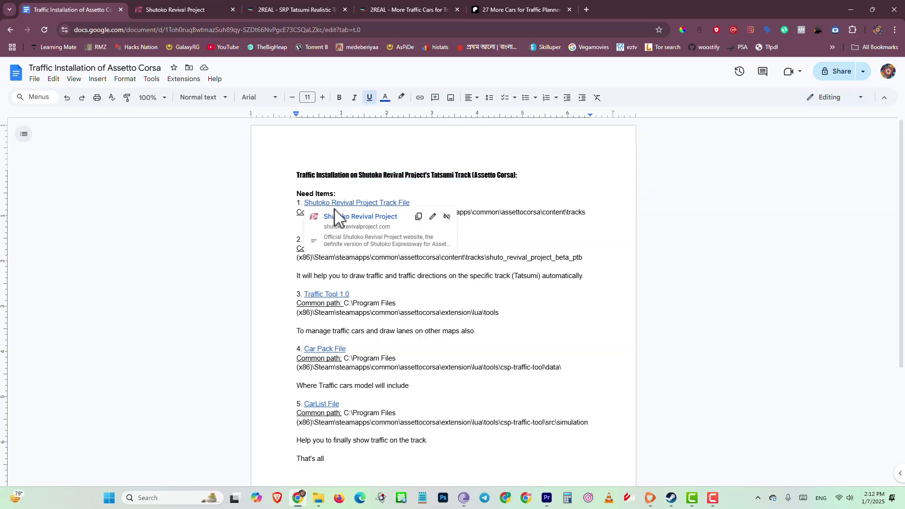
Go to the shutokorevivalproject.com home page and confirm the Stable Release is 0.9.3
{"action": "left_click", "coordinate": [171, 4]}
{"action": "scroll", "coordinate": [331, 235], "scroll_direction": "up", "scroll_amount": 15}
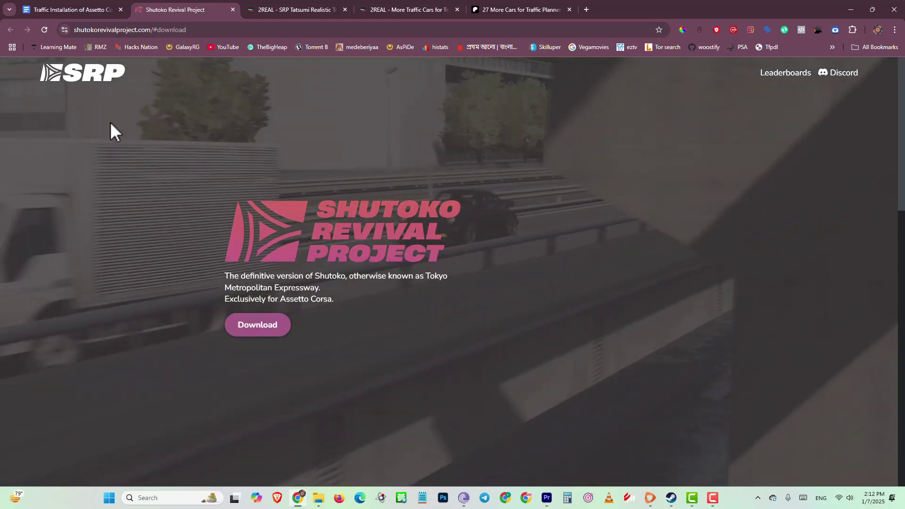
{"action": "left_click", "coordinate": [101, 78]}
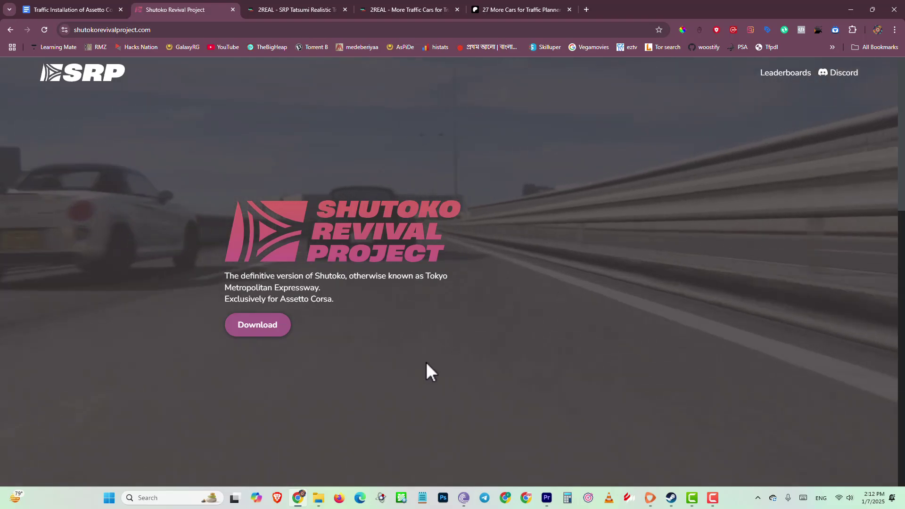
{"action": "scroll", "coordinate": [434, 356], "scroll_direction": "down", "scroll_amount": 12}
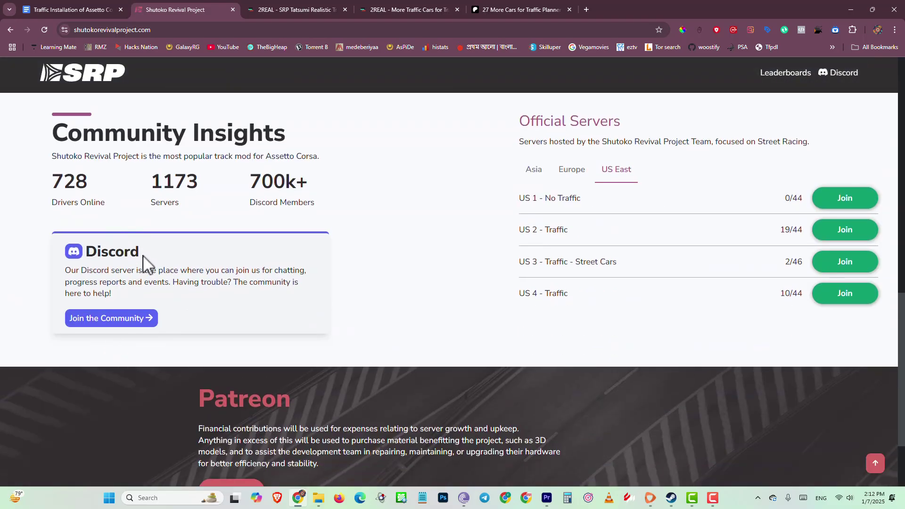
{"action": "left_click_drag", "start_coordinate": [142, 256], "coordinate": [103, 252]}
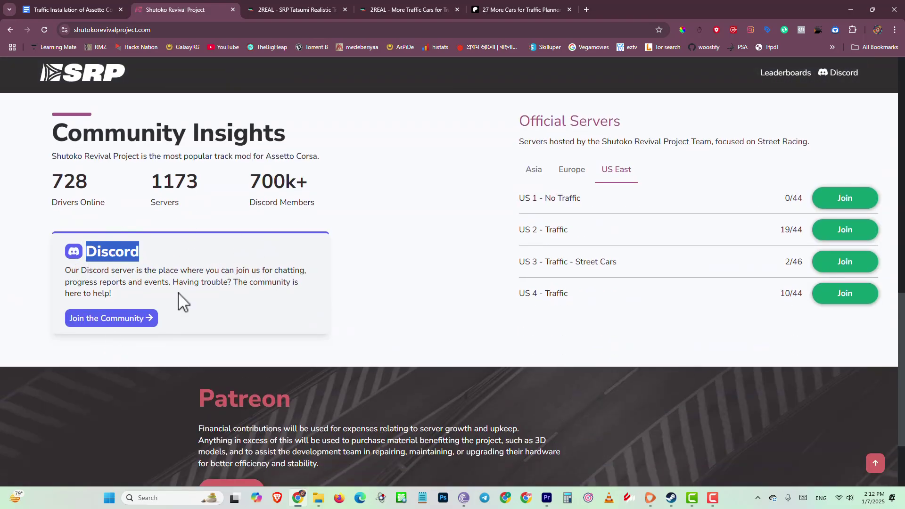
{"action": "scroll", "coordinate": [190, 307], "scroll_direction": "up", "scroll_amount": 7}
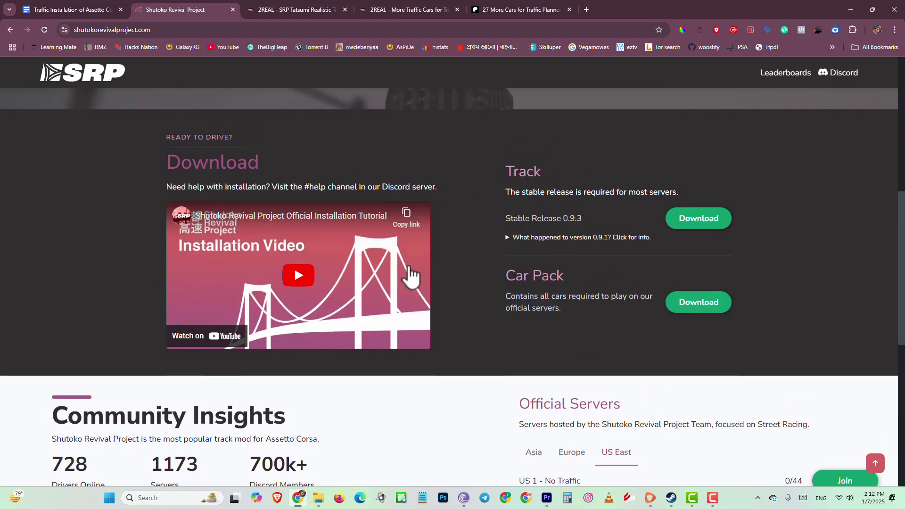
{"action": "scroll", "coordinate": [383, 328], "scroll_direction": "up", "scroll_amount": 4}
{"action": "scroll", "coordinate": [717, 339], "scroll_direction": "down", "scroll_amount": 4}
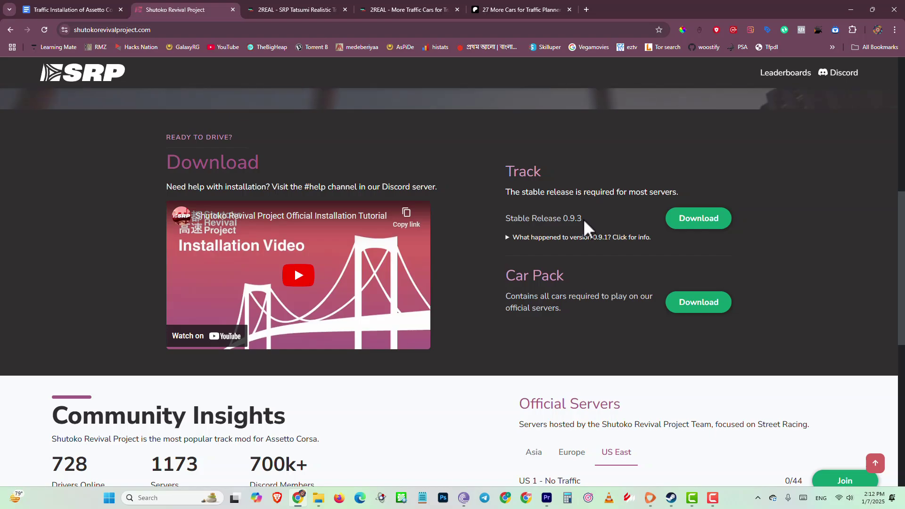
{"action": "left_click_drag", "start_coordinate": [583, 218], "coordinate": [564, 222]}
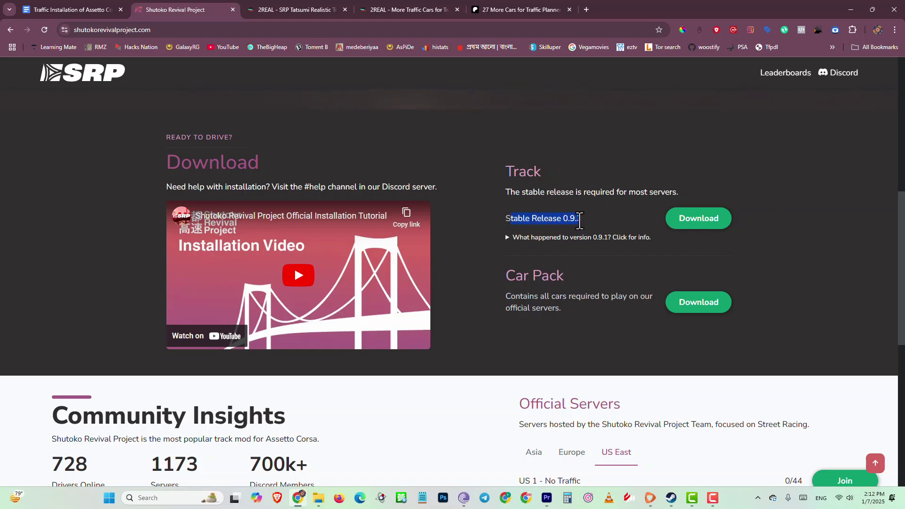
{"action": "left_click", "coordinate": [572, 218]}
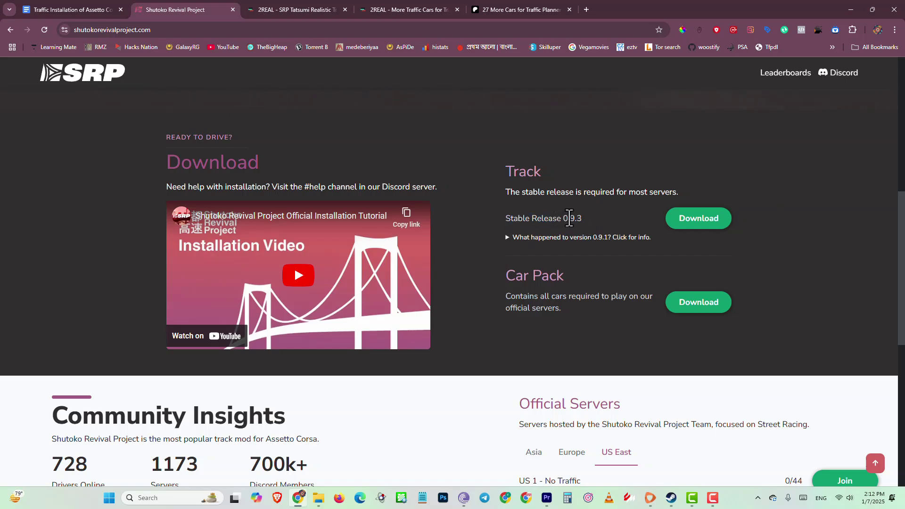
{"action": "scroll", "coordinate": [647, 236], "scroll_direction": "up", "scroll_amount": 5}
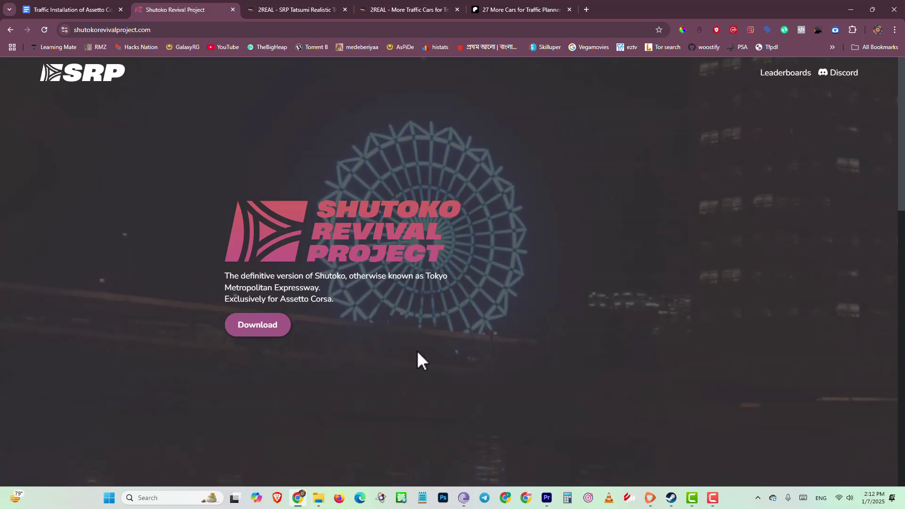
{"action": "scroll", "coordinate": [411, 350], "scroll_direction": "down", "scroll_amount": 5}
Agree to the track's terms of use and start the download, then cancel the Save As dialog
{"action": "left_click", "coordinate": [699, 359]}
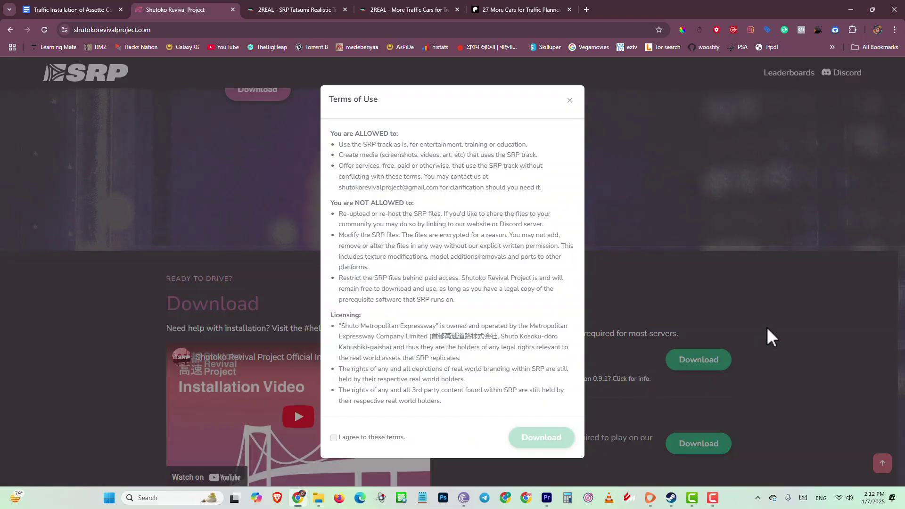
{"action": "left_click", "coordinate": [334, 437]}
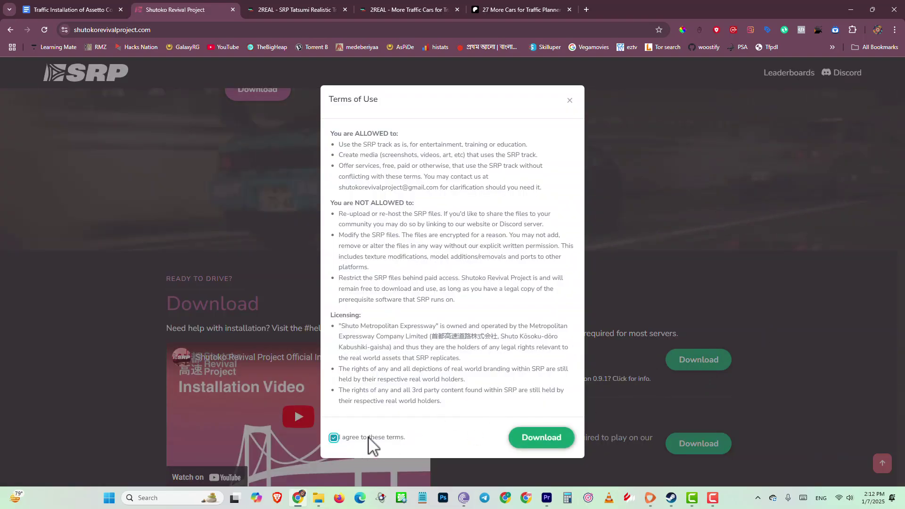
{"action": "left_click", "coordinate": [521, 438]}
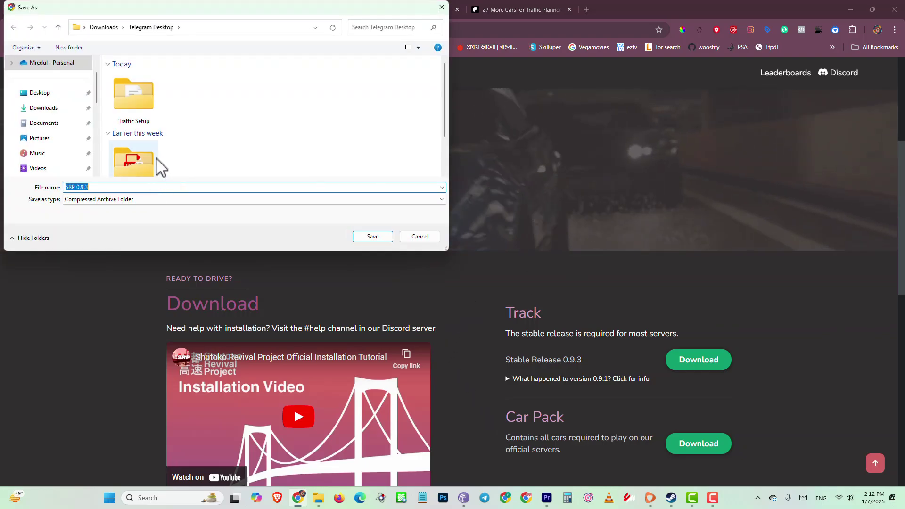
{"action": "left_click", "coordinate": [427, 238]}
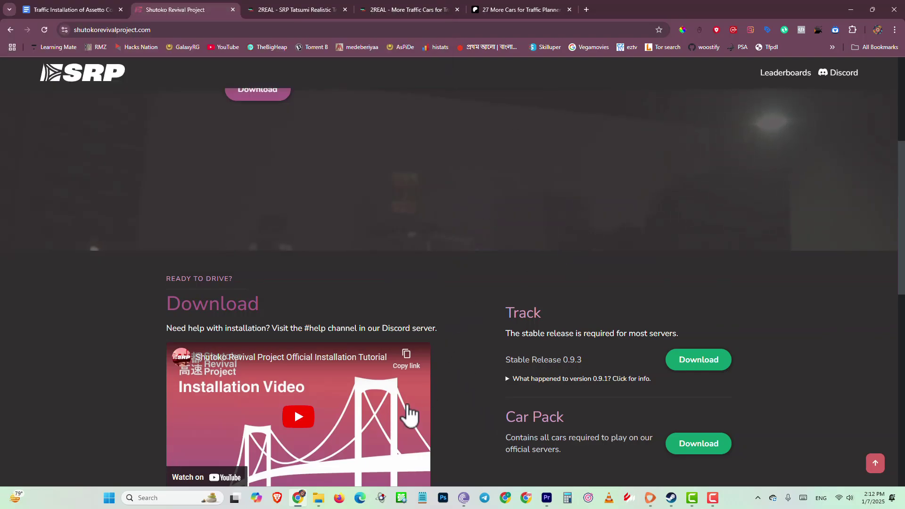
Show the Traffic Setup folder in File Explorer with its five downloads, including SRP 0.9.3 PTB
{"action": "left_click", "coordinate": [321, 498]}
{"action": "left_click_drag", "start_coordinate": [586, 306], "coordinate": [598, 191]}
{"action": "left_click", "coordinate": [91, 6]}
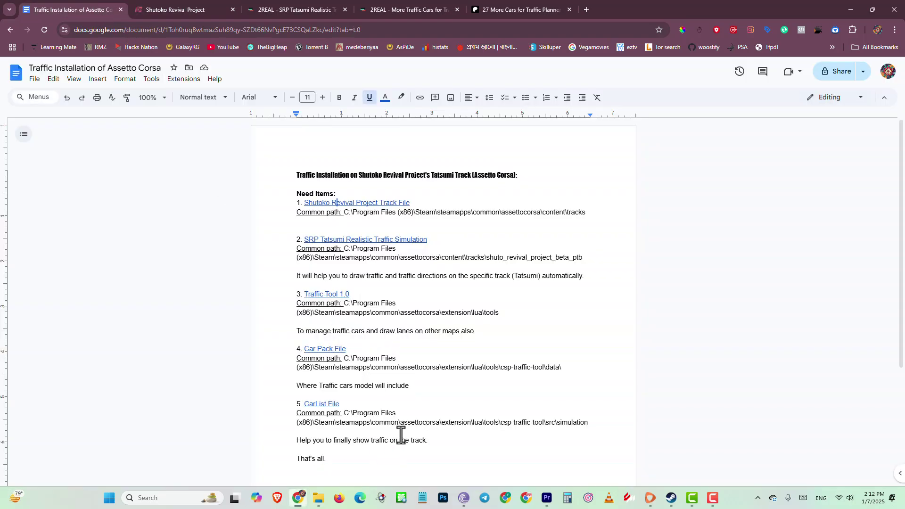
{"action": "left_click", "coordinate": [317, 500]}
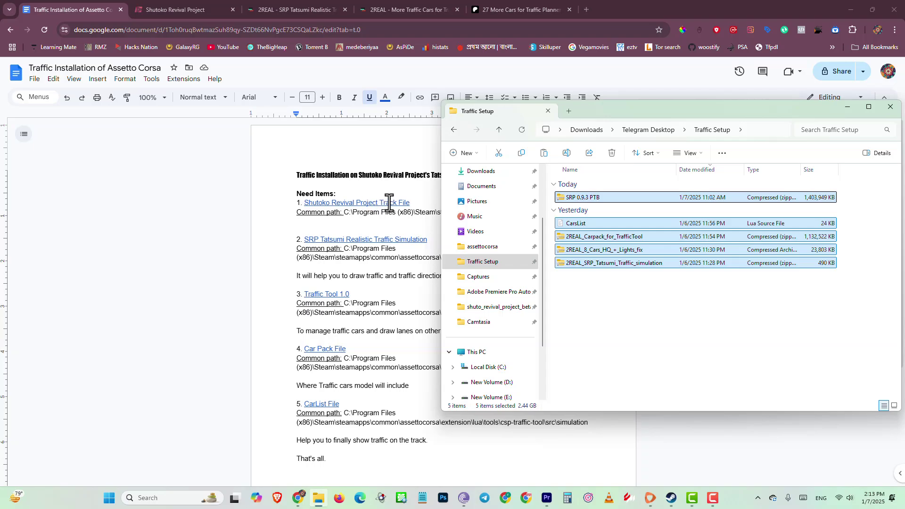
Open the SRP 0.9.3 PTB archive, then return to the Traffic Setup folder
{"action": "double_click", "coordinate": [591, 198]}
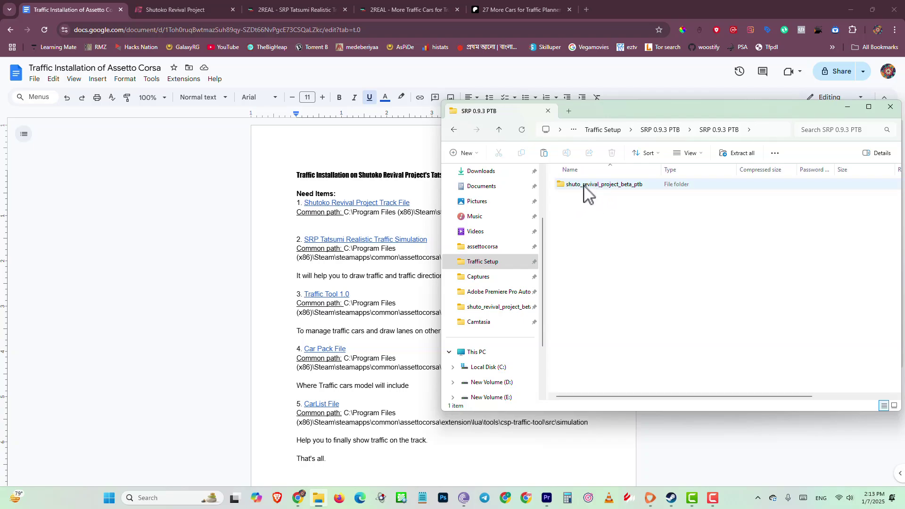
{"action": "left_click", "coordinate": [159, 6]}
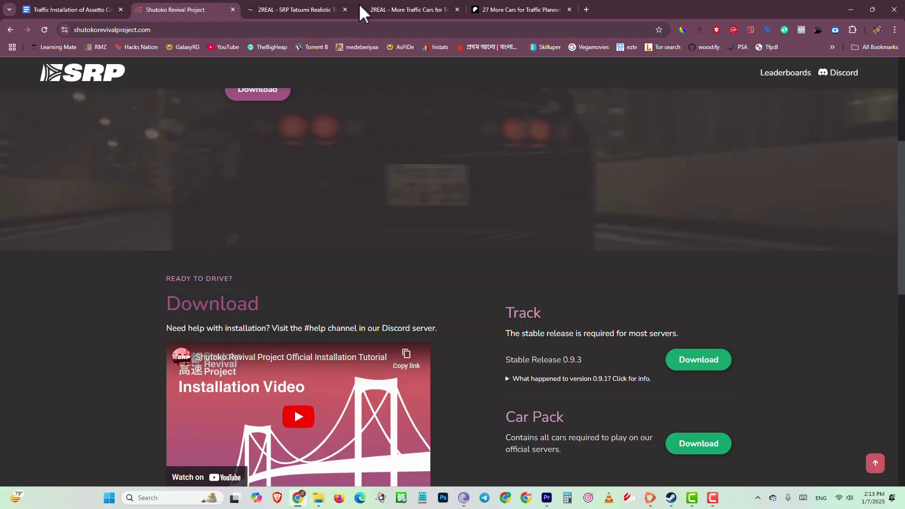
{"action": "left_click", "coordinate": [318, 497]}
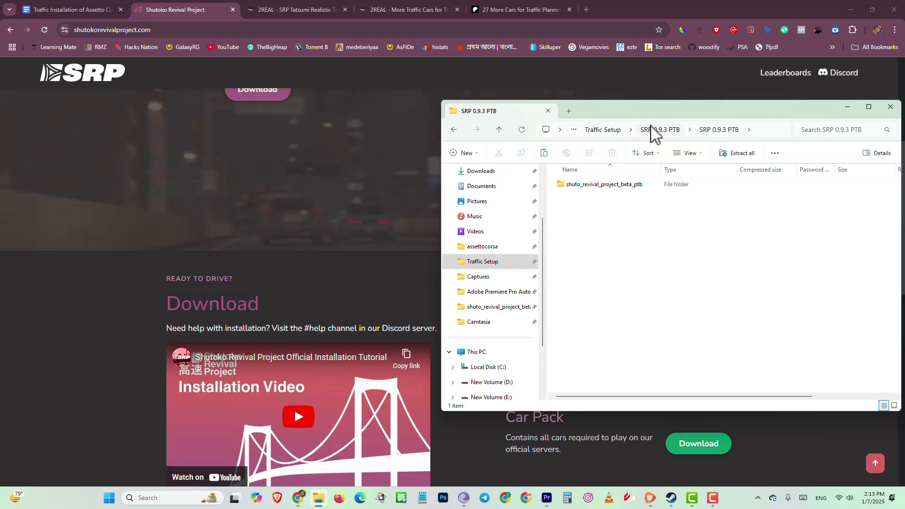
{"action": "left_click", "coordinate": [613, 131]}
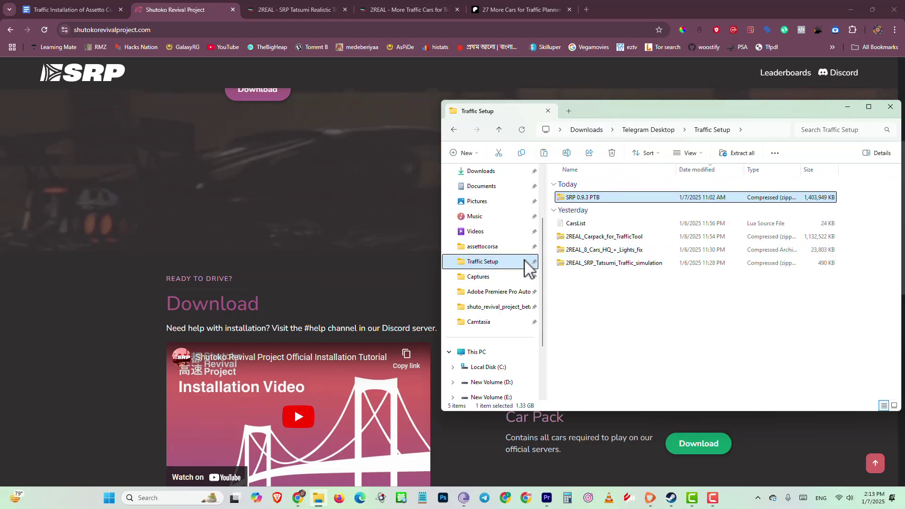
Copy the shuto_revival_project_beta_ptb folder from the archive, open assettocorsa, and return to the guide
{"action": "double_click", "coordinate": [582, 198]}
{"action": "double_click", "coordinate": [588, 185]}
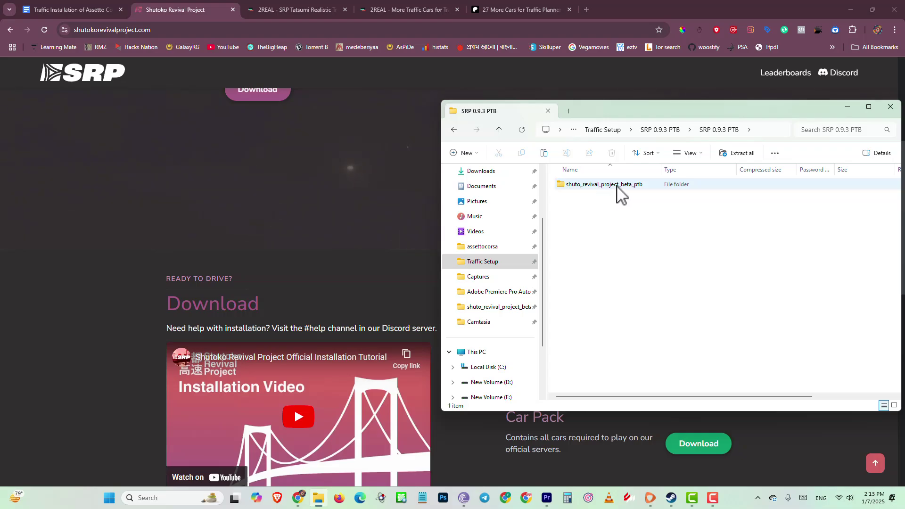
{"action": "left_click", "coordinate": [593, 185]}
{"action": "right_click", "coordinate": [594, 184]}
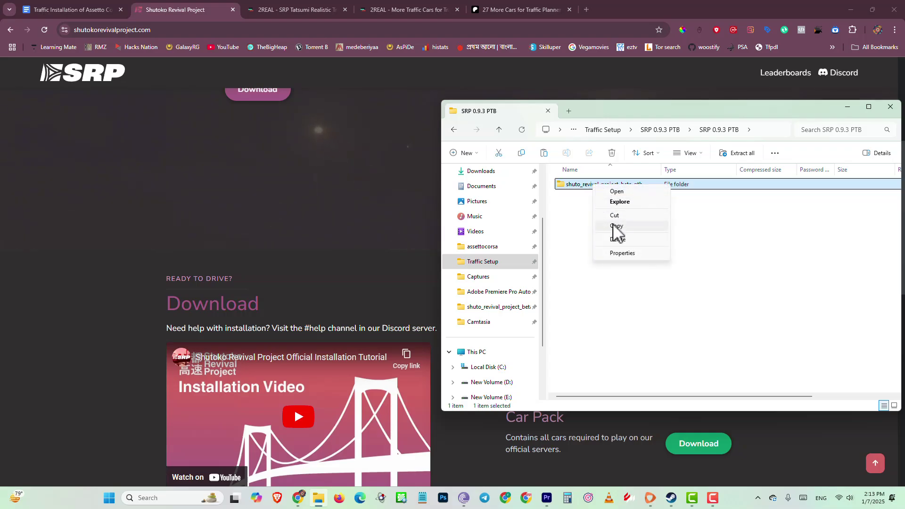
{"action": "left_click", "coordinate": [617, 233]}
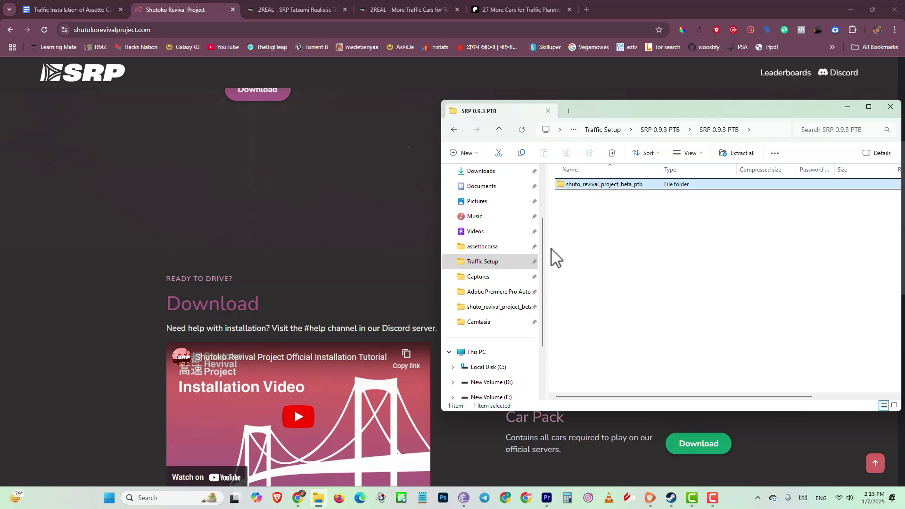
{"action": "left_click", "coordinate": [487, 246]}
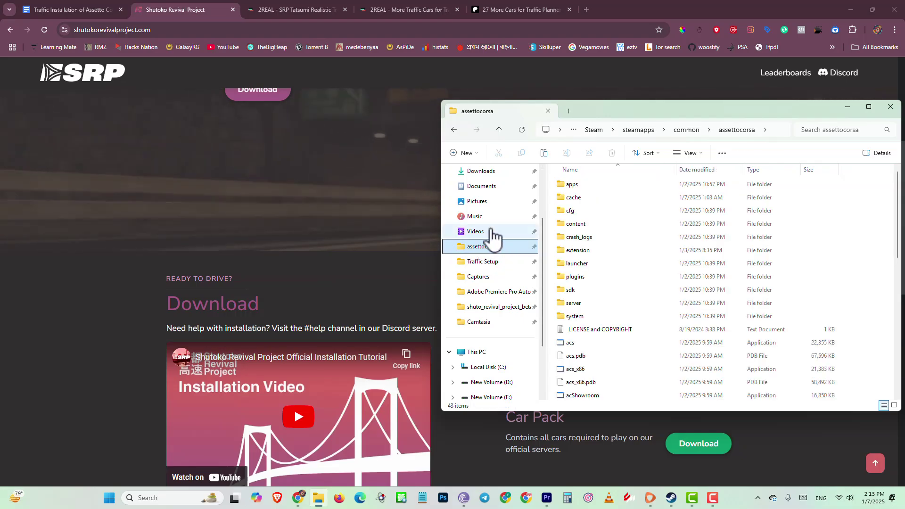
{"action": "left_click", "coordinate": [66, 10]}
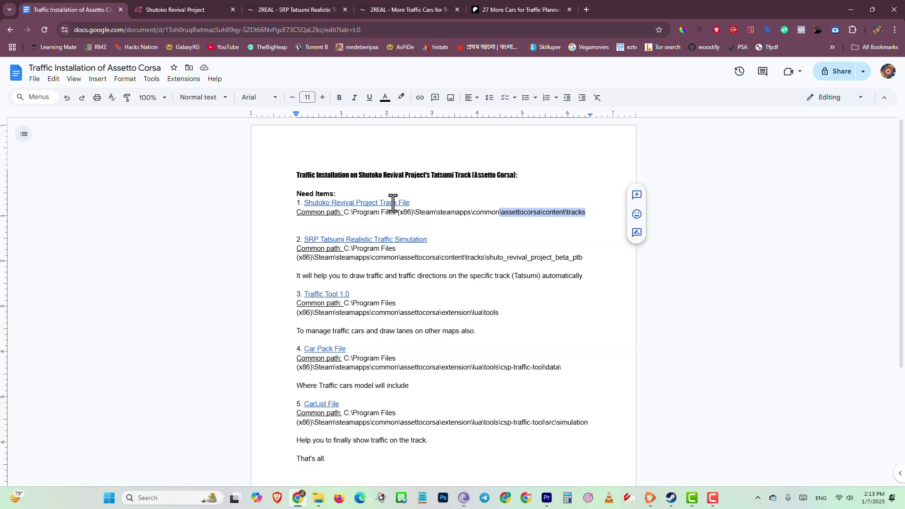
Select the full install path from C: in item 1's Common path line, then return to the assettocorsa Explorer window
{"action": "double_click", "coordinate": [485, 212]}
{"action": "left_click", "coordinate": [357, 212]}
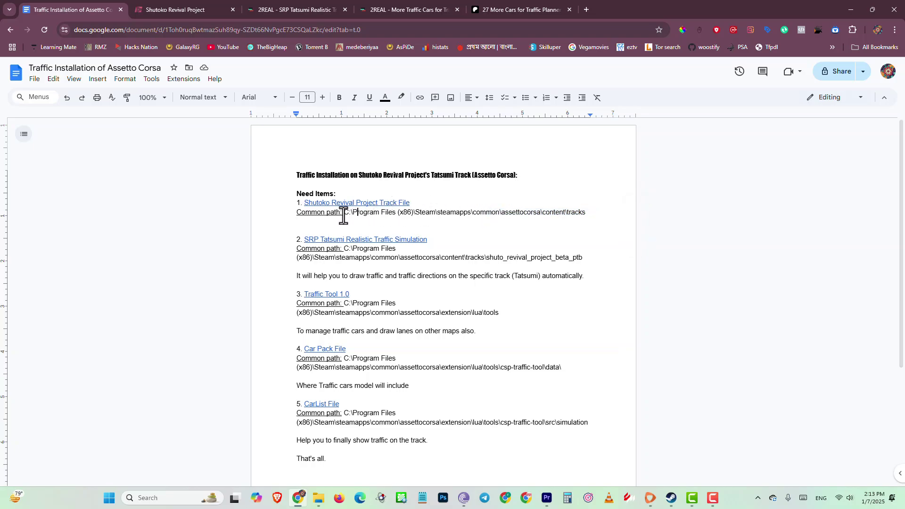
{"action": "left_click_drag", "start_coordinate": [354, 215], "coordinate": [549, 212]}
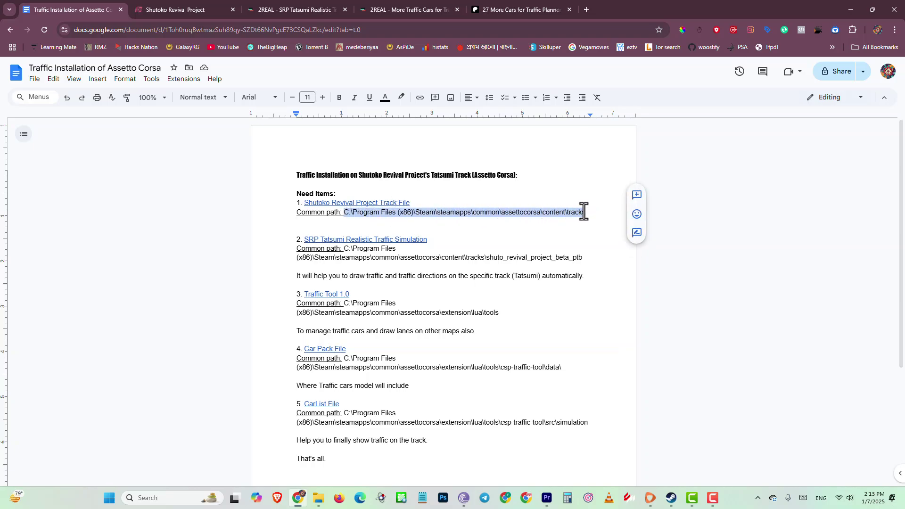
{"action": "left_click", "coordinate": [354, 215]}
{"action": "left_click_drag", "start_coordinate": [352, 214], "coordinate": [347, 215]}
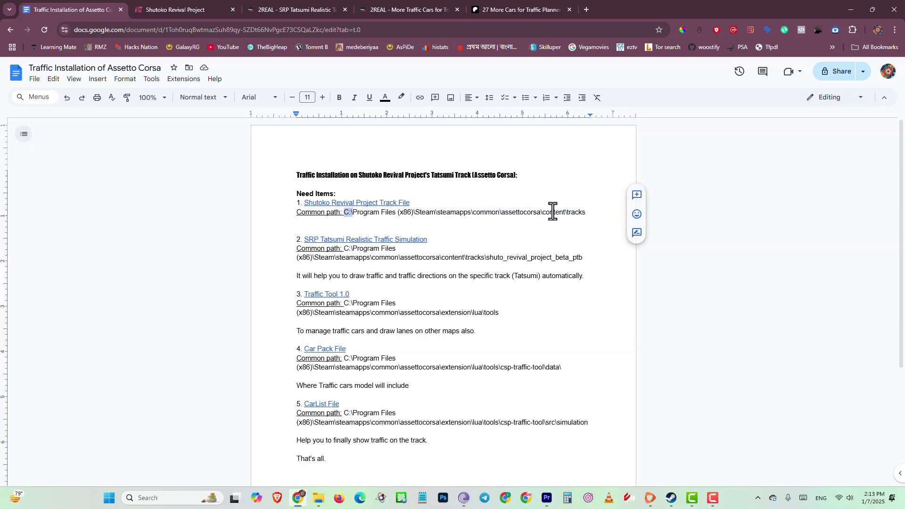
{"action": "left_click_drag", "start_coordinate": [587, 214], "coordinate": [350, 214]}
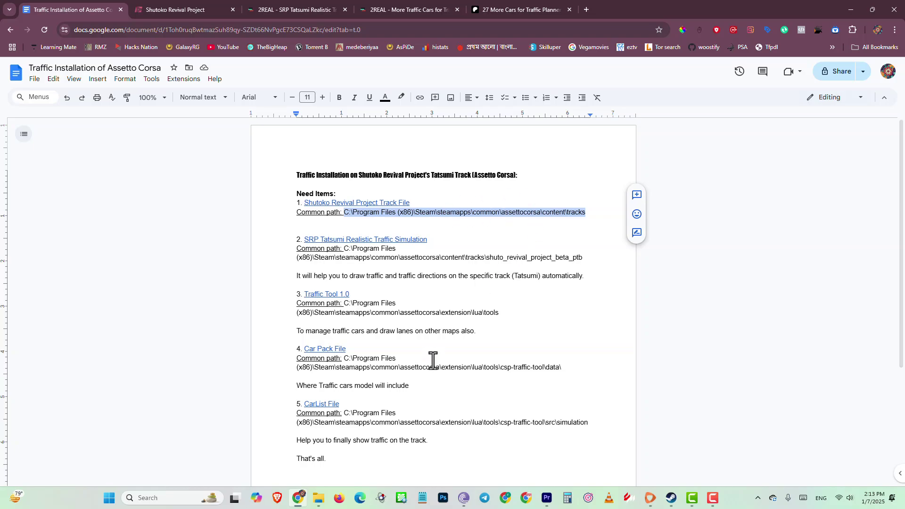
{"action": "left_click", "coordinate": [319, 497]}
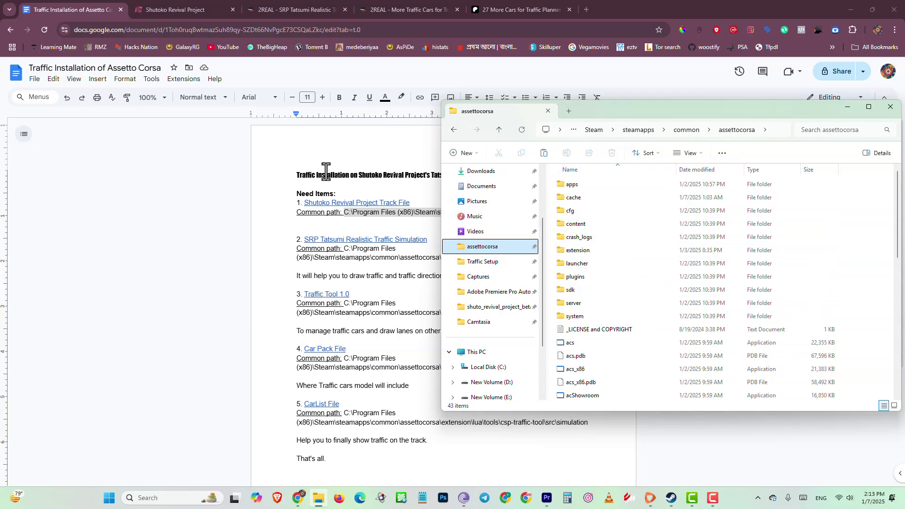
Copy the shuto_revival_project_beta_ptb folder from inside the SRP 0.9.3 PTB archive
{"action": "left_click", "coordinate": [453, 130]}
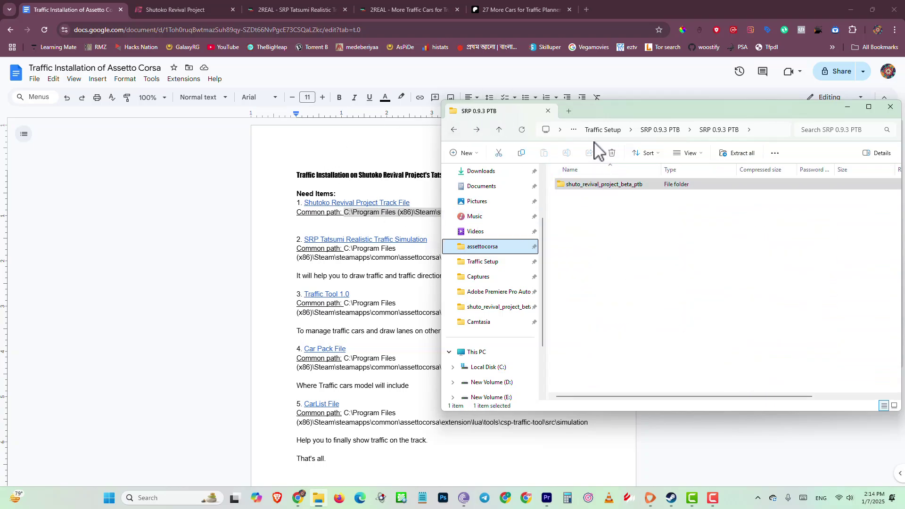
{"action": "left_click", "coordinate": [613, 130]}
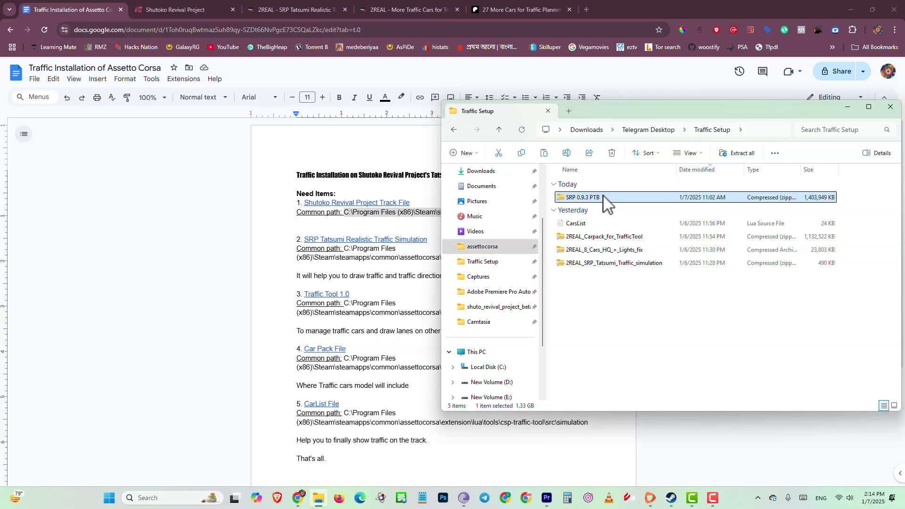
{"action": "left_click", "coordinate": [162, 9]}
{"action": "scroll", "coordinate": [298, 182], "scroll_direction": "up", "scroll_amount": 2}
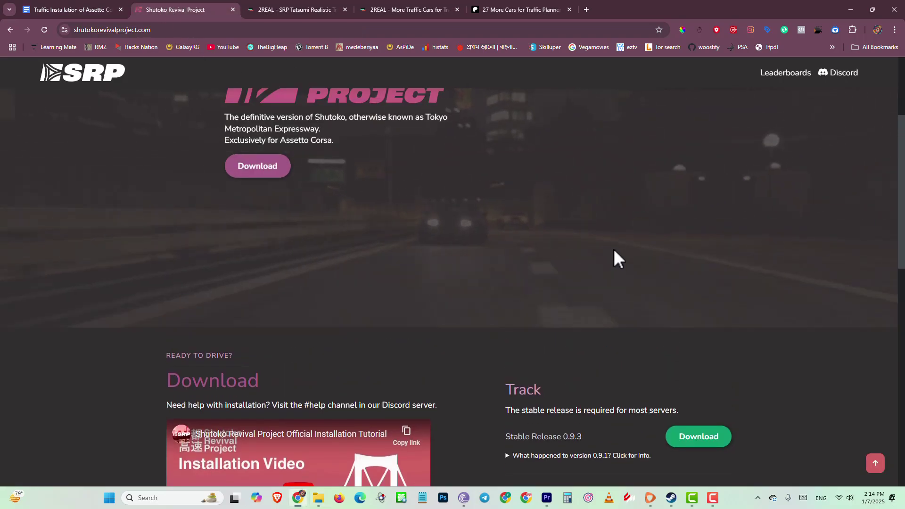
{"action": "left_click", "coordinate": [320, 498]}
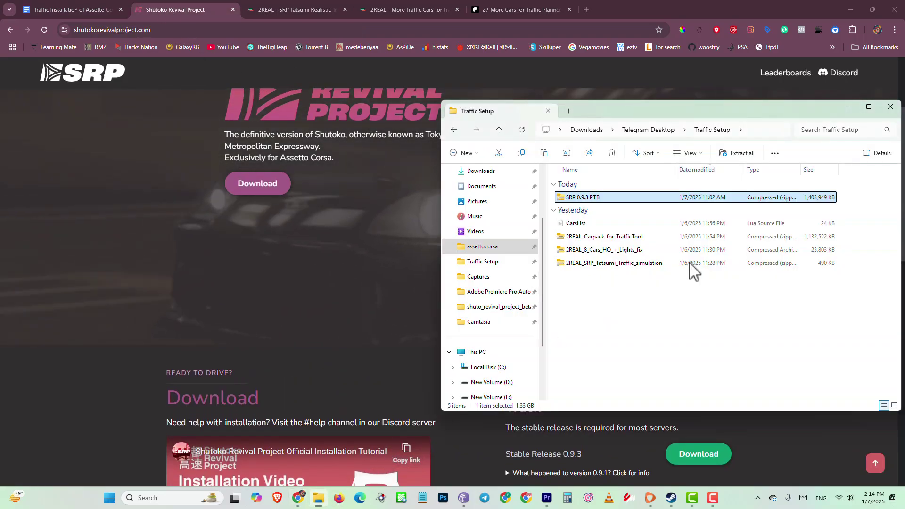
{"action": "double_click", "coordinate": [688, 200]}
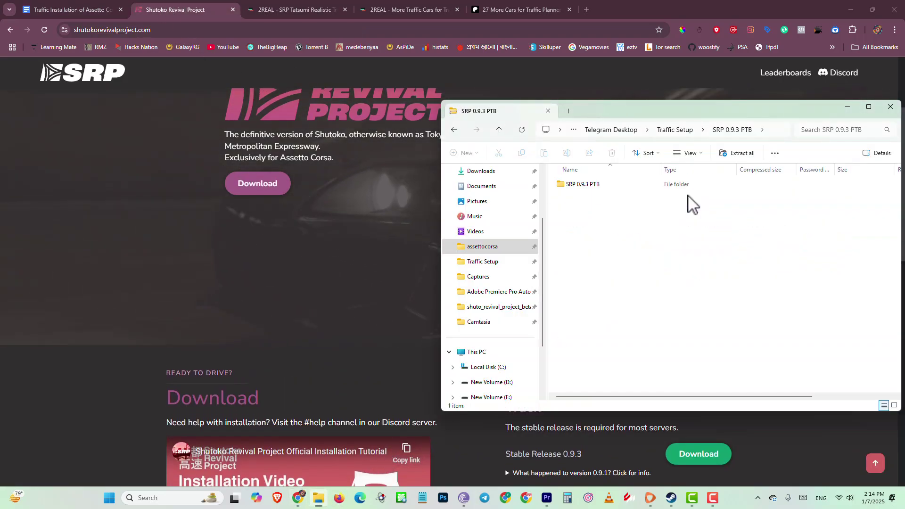
{"action": "double_click", "coordinate": [608, 184]}
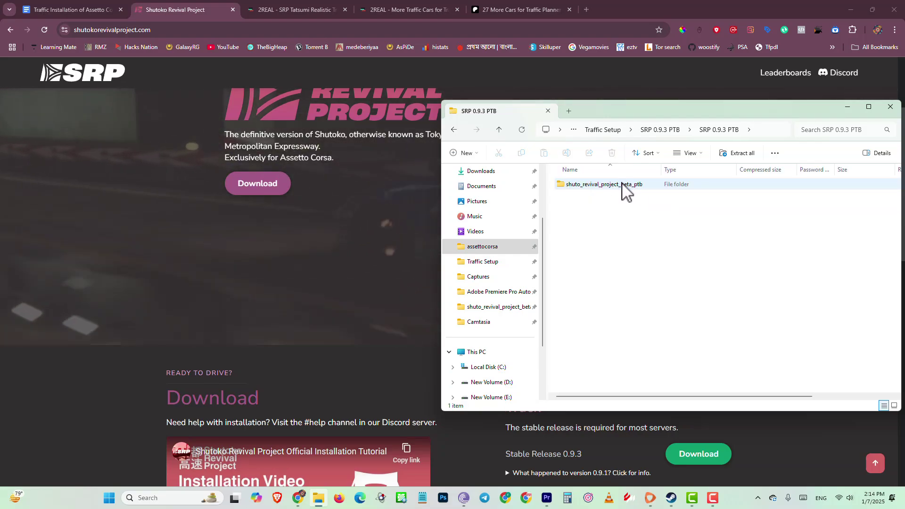
{"action": "right_click", "coordinate": [622, 184]}
{"action": "left_click", "coordinate": [644, 225]}
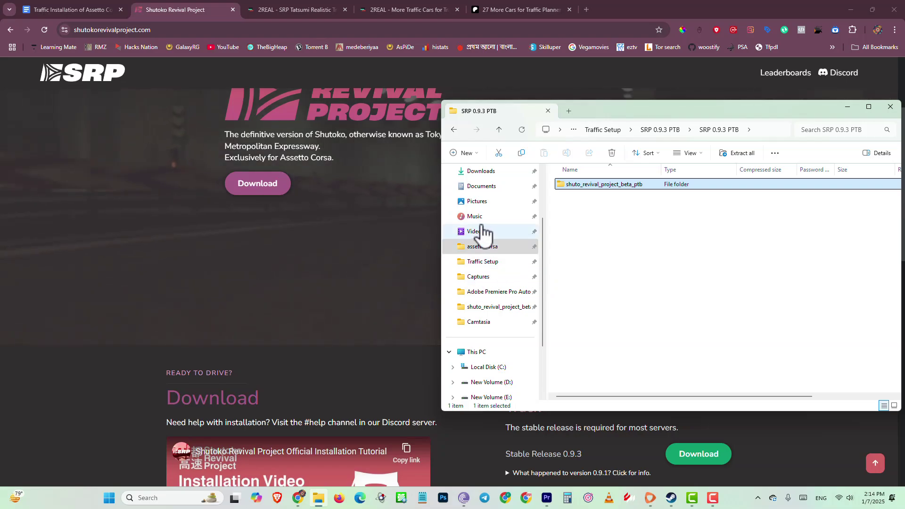
Paste it into assettocorsa\content\tracks, replacing the existing files
{"action": "left_click", "coordinate": [486, 247]}
{"action": "double_click", "coordinate": [583, 224]}
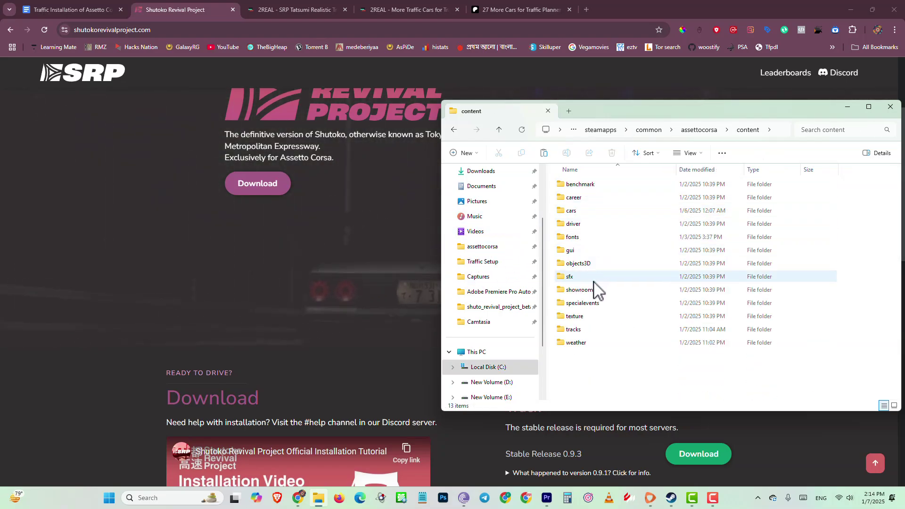
{"action": "double_click", "coordinate": [575, 329]}
{"action": "scroll", "coordinate": [707, 259], "scroll_direction": "down", "scroll_amount": 5}
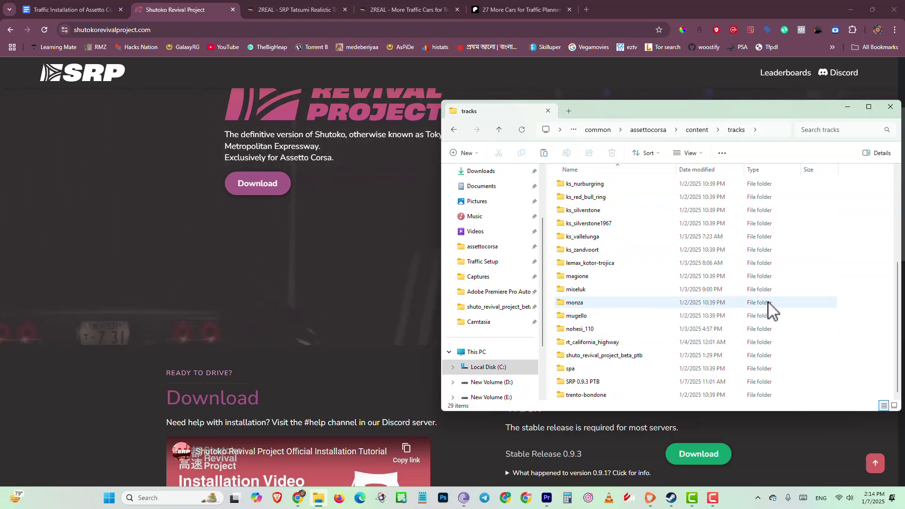
{"action": "right_click", "coordinate": [832, 245]}
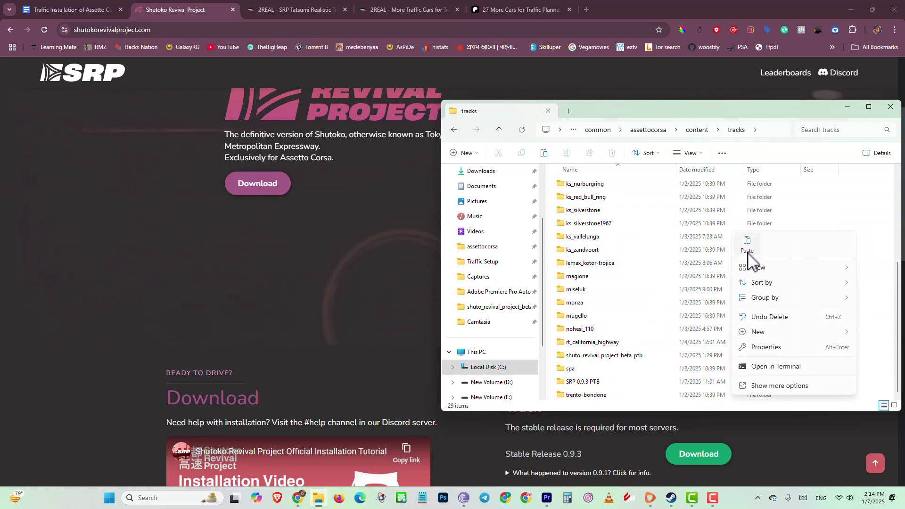
{"action": "left_click", "coordinate": [751, 258]}
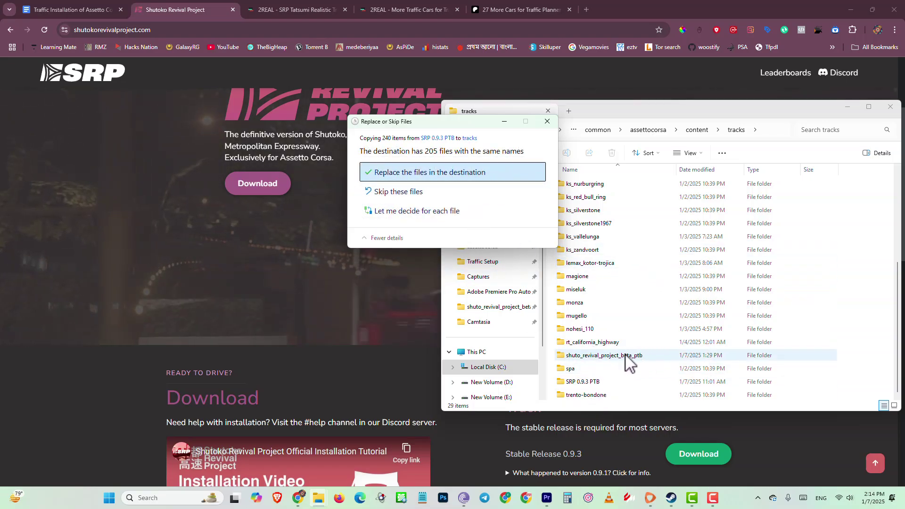
{"action": "left_click", "coordinate": [479, 180]}
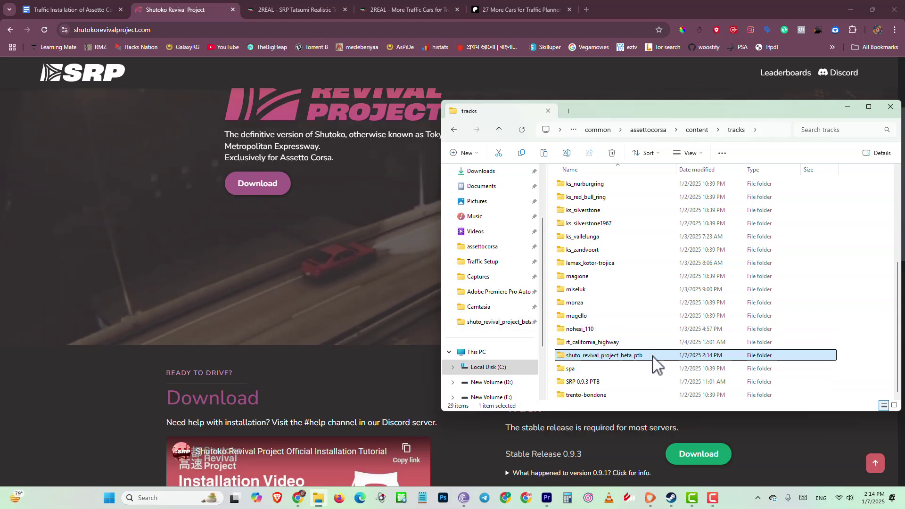
In Content Manager's Quick Drive track selection, preview each Shutoko layout, ending on Tatsumi PA
{"action": "left_click", "coordinate": [626, 498]}
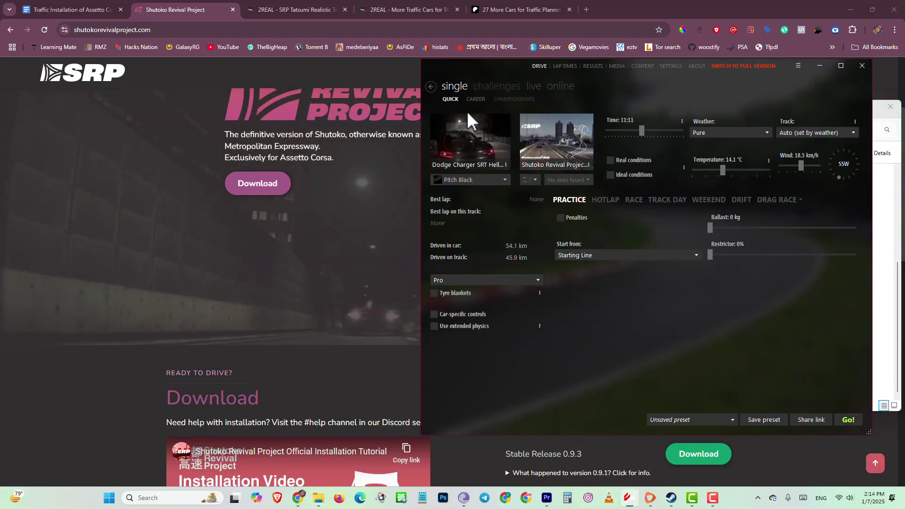
{"action": "left_click", "coordinate": [545, 151]}
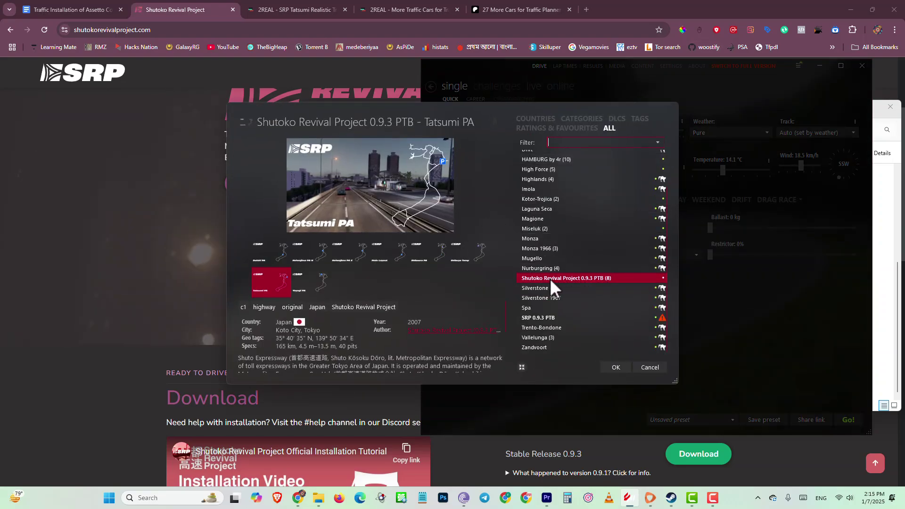
{"action": "mouse_move", "coordinate": [546, 278]}
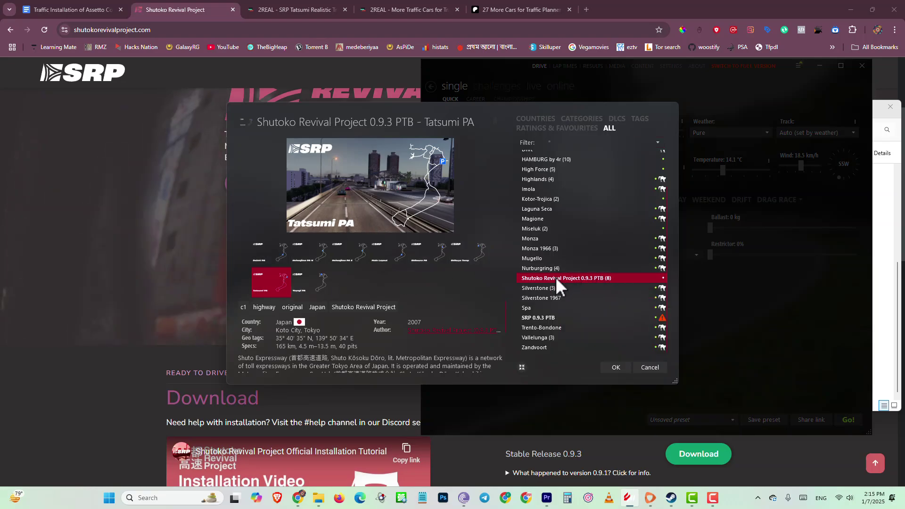
{"action": "left_click", "coordinate": [271, 254]}
{"action": "left_click", "coordinate": [317, 252]}
{"action": "left_click", "coordinate": [359, 260]}
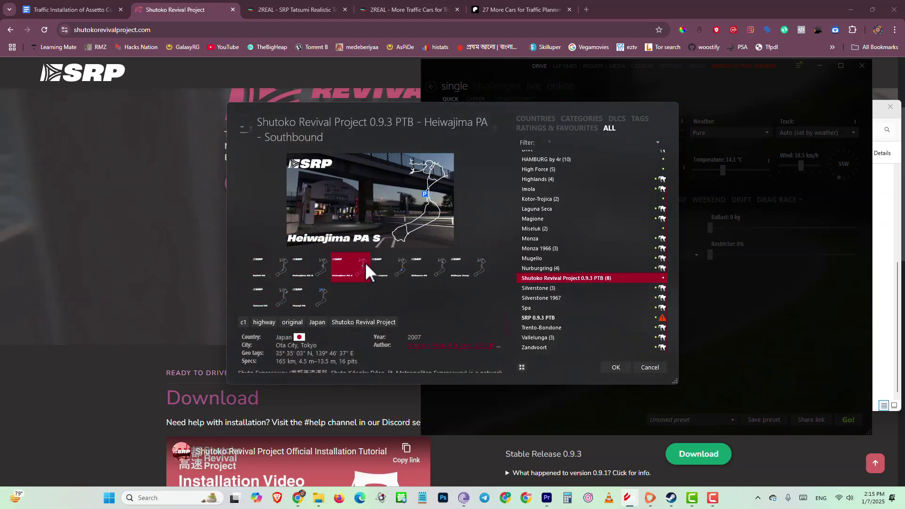
{"action": "left_click", "coordinate": [393, 264]}
{"action": "left_click", "coordinate": [435, 264]}
{"action": "left_click", "coordinate": [460, 260]}
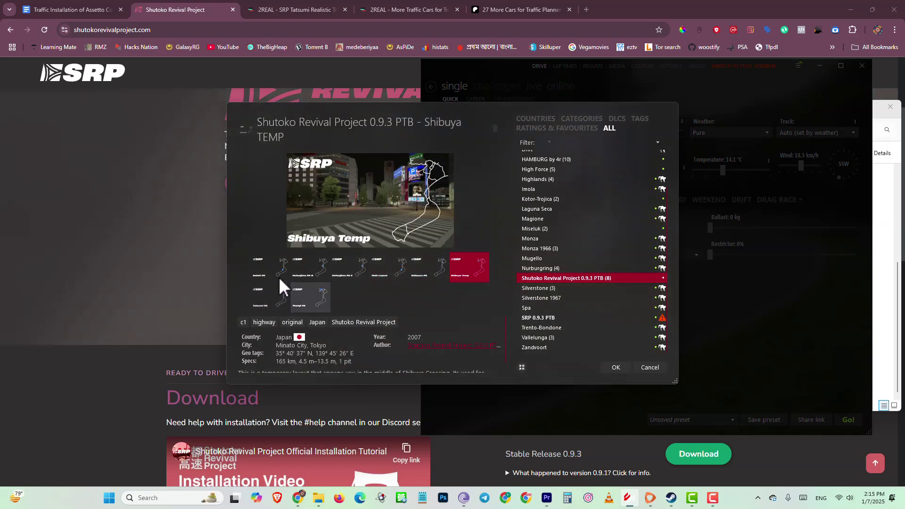
{"action": "left_click", "coordinate": [264, 296]}
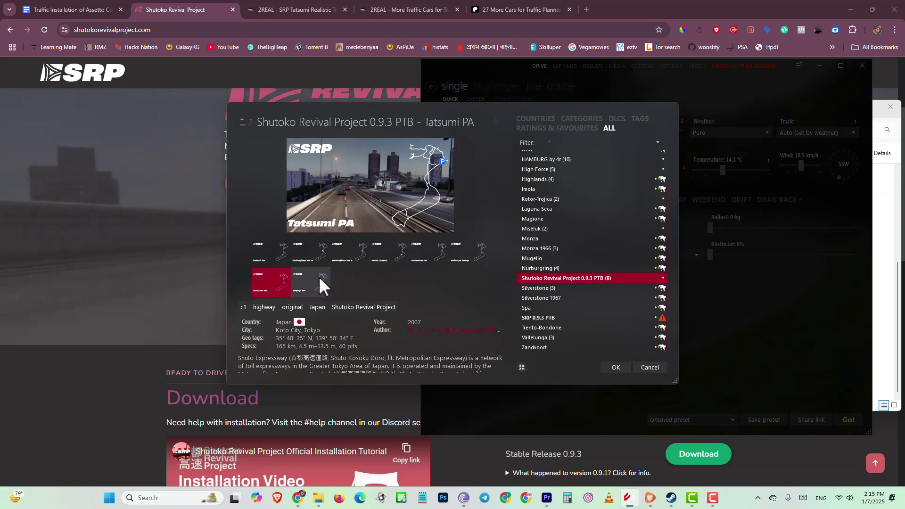
Cycle through the layouts again, pick Shutoko Revival Project 0.9.3 PTB – Tatsumi PA and confirm OK
{"action": "left_click", "coordinate": [285, 258]}
{"action": "left_click", "coordinate": [311, 252]}
{"action": "left_click", "coordinate": [358, 264]}
{"action": "left_click", "coordinate": [391, 269]}
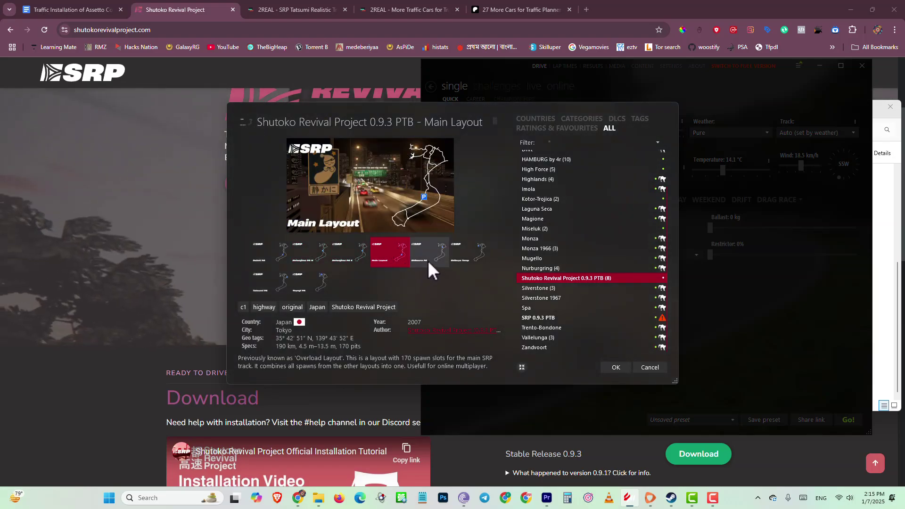
{"action": "left_click", "coordinate": [429, 265]}
{"action": "left_click", "coordinate": [470, 262]}
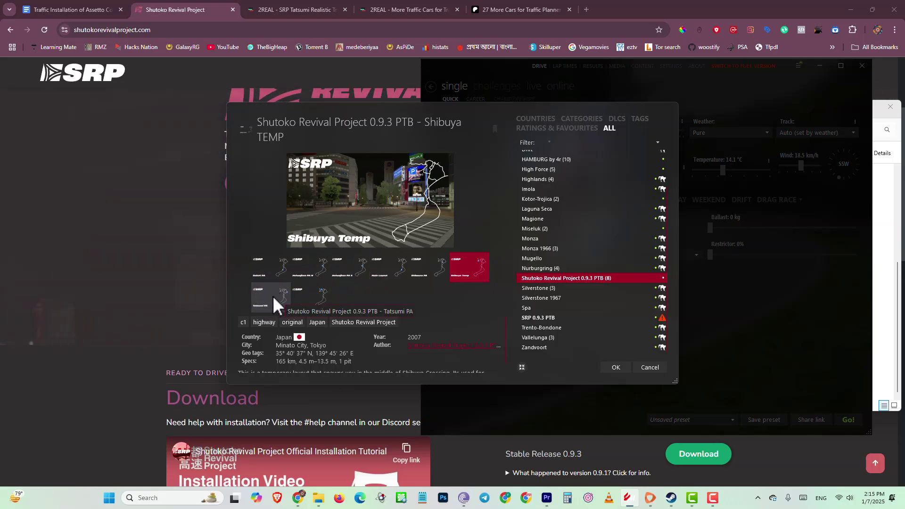
{"action": "left_click", "coordinate": [273, 295]}
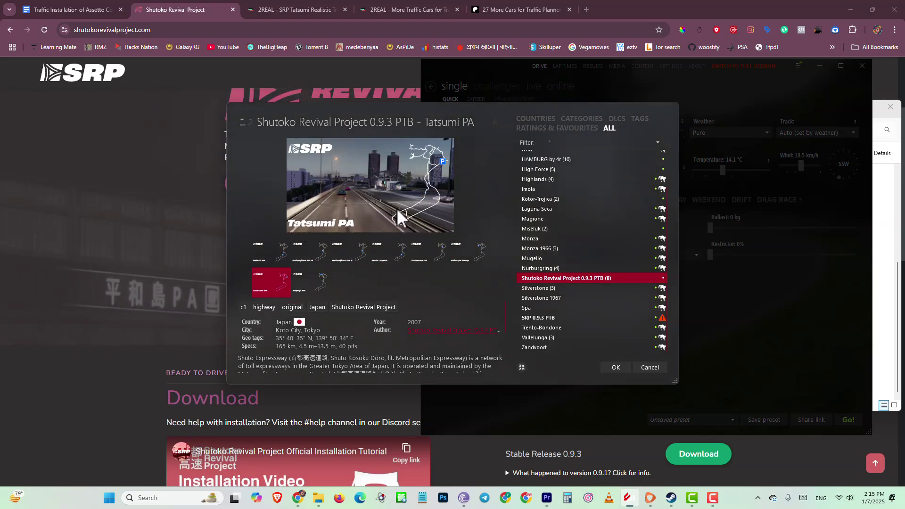
{"action": "left_click", "coordinate": [608, 367]}
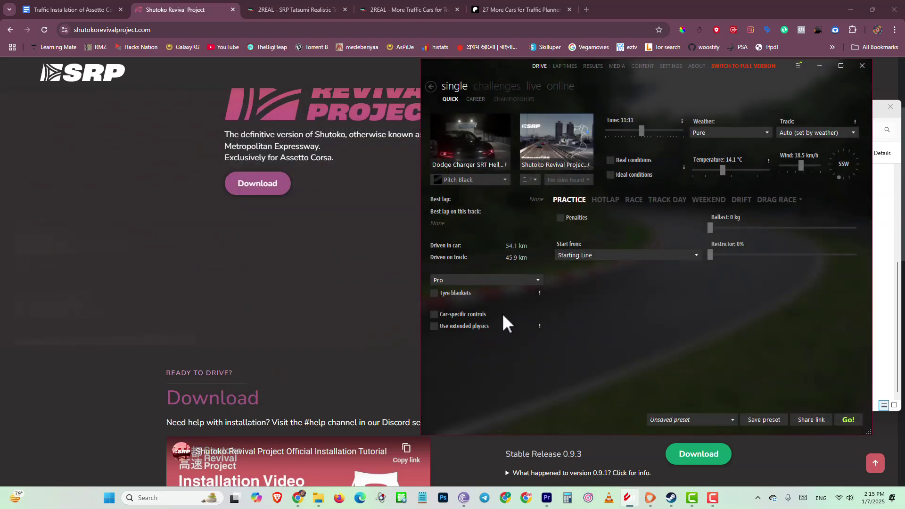
{"action": "left_click", "coordinate": [167, 7]}
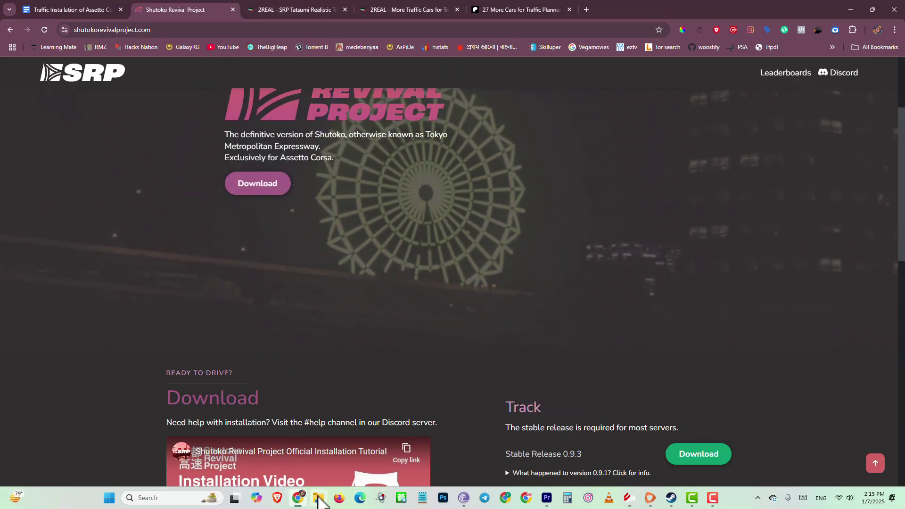
Highlight guide items 1 and 2, then open the SRP Tatsumi Realistic Traffic Simulation link from its preview
{"action": "left_click", "coordinate": [318, 498]}
{"action": "left_click", "coordinate": [92, 10]}
{"action": "left_click", "coordinate": [439, 231]}
{"action": "left_click_drag", "start_coordinate": [589, 212], "coordinate": [287, 193]}
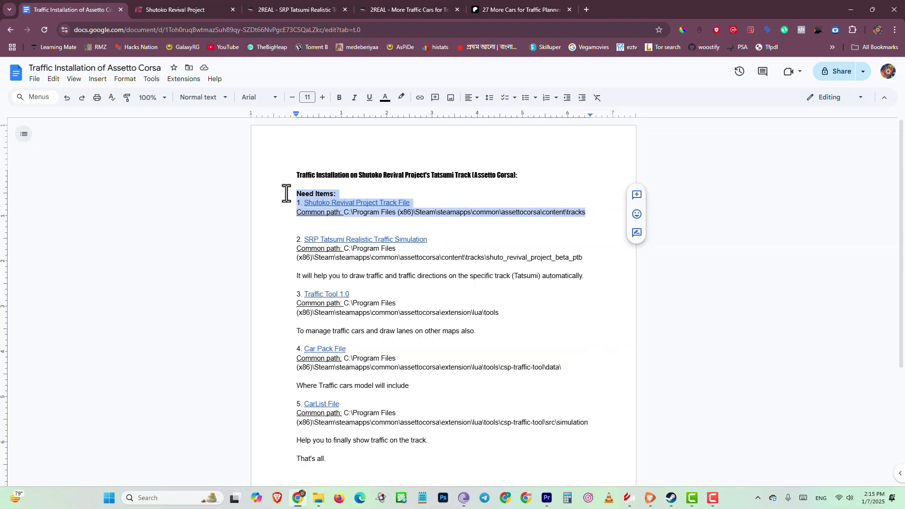
{"action": "left_click_drag", "start_coordinate": [592, 261], "coordinate": [297, 244]}
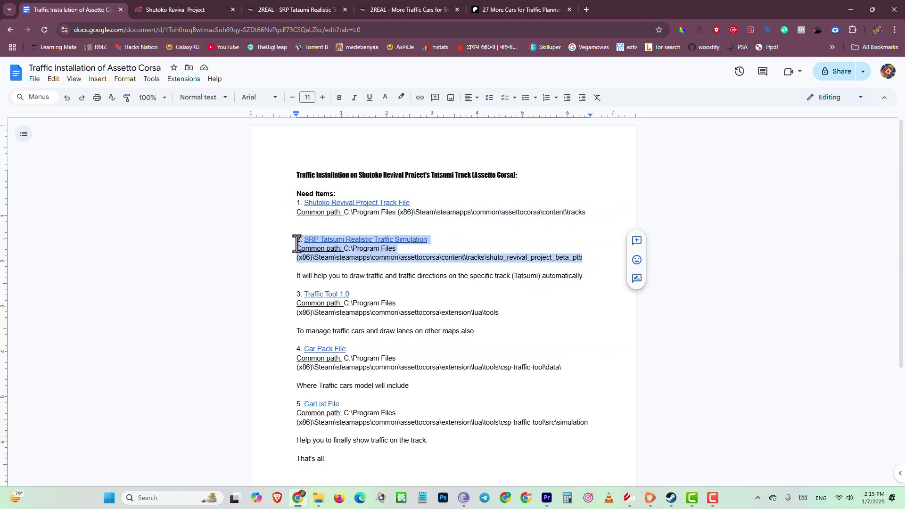
{"action": "left_click", "coordinate": [396, 242]}
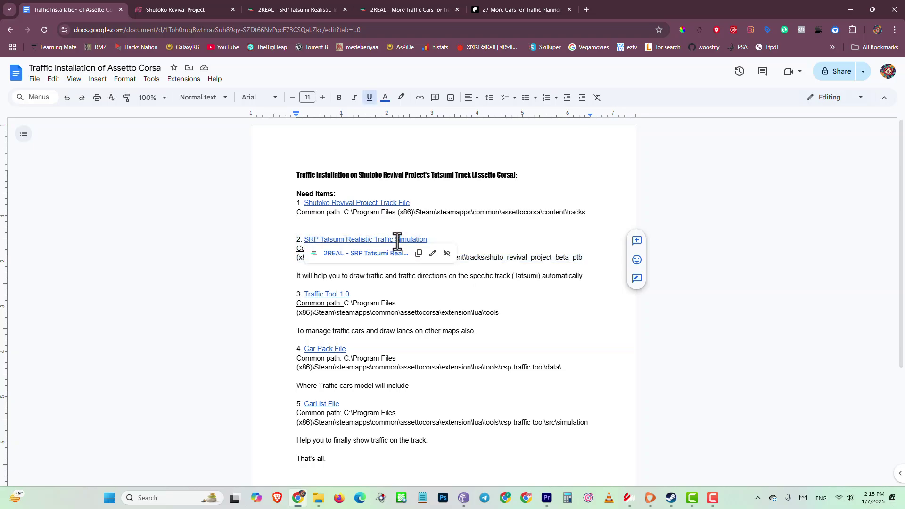
{"action": "left_click", "coordinate": [372, 255]}
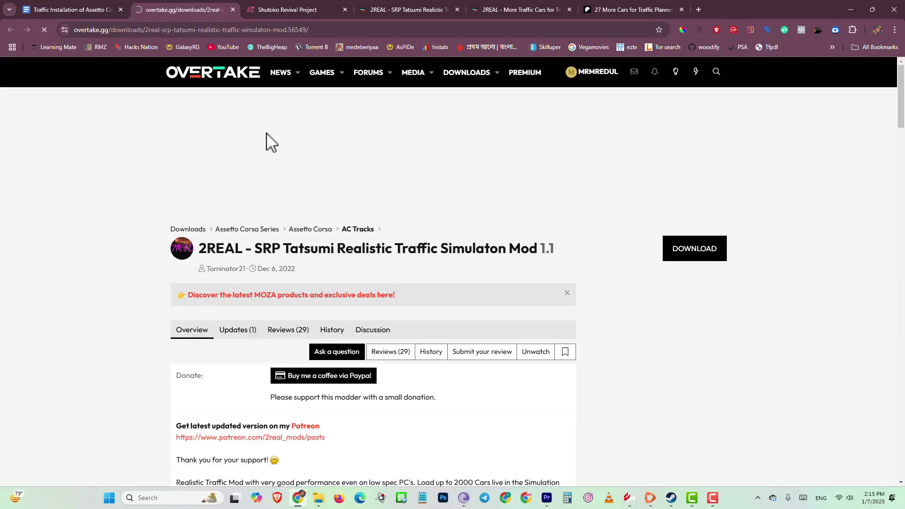
Highlight 'Tatsumi' and 'Traffic Simulaton' in the mod title, then start the 2REAL mod 1.1 download
{"action": "scroll", "coordinate": [357, 305], "scroll_direction": "down", "scroll_amount": 3}
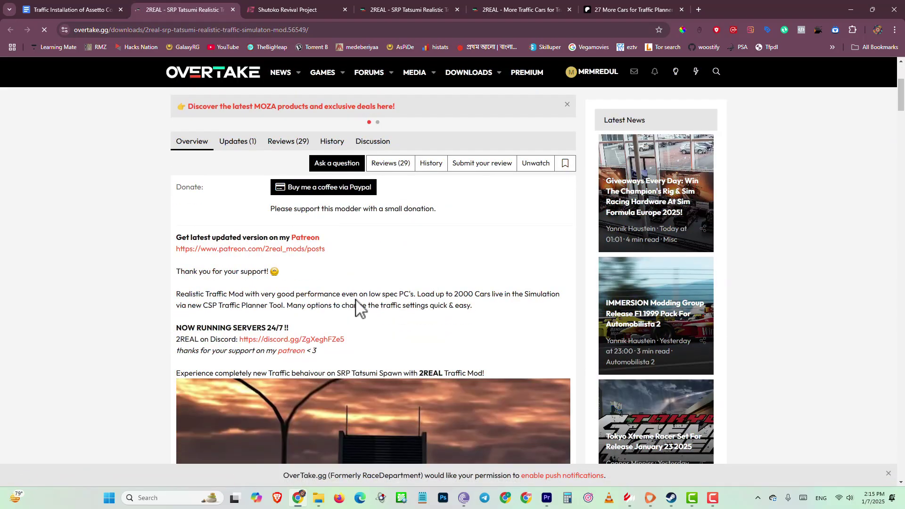
{"action": "scroll", "coordinate": [377, 289], "scroll_direction": "up", "scroll_amount": 3}
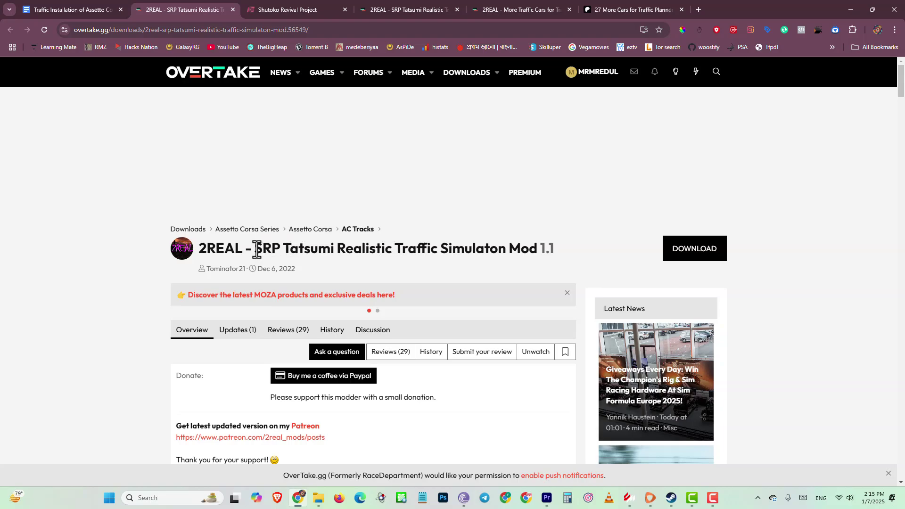
{"action": "left_click_drag", "start_coordinate": [267, 250], "coordinate": [265, 250]}
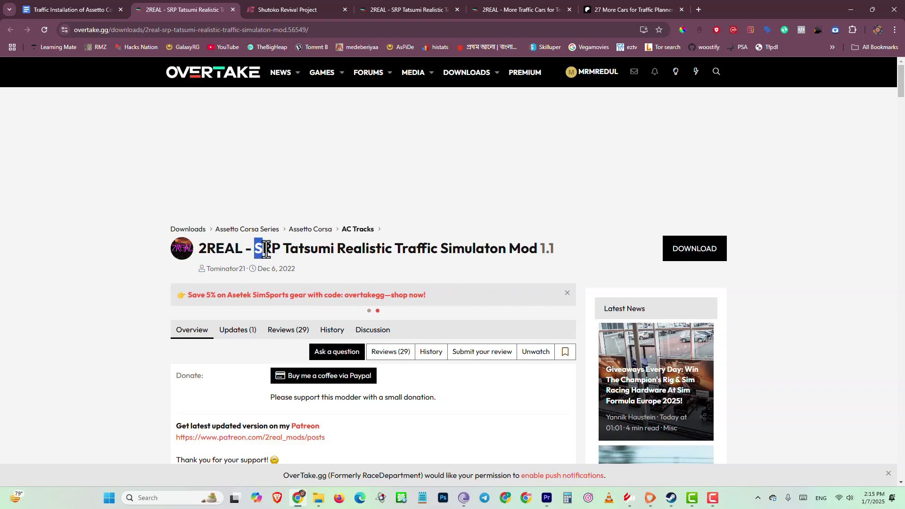
{"action": "double_click", "coordinate": [290, 251]}
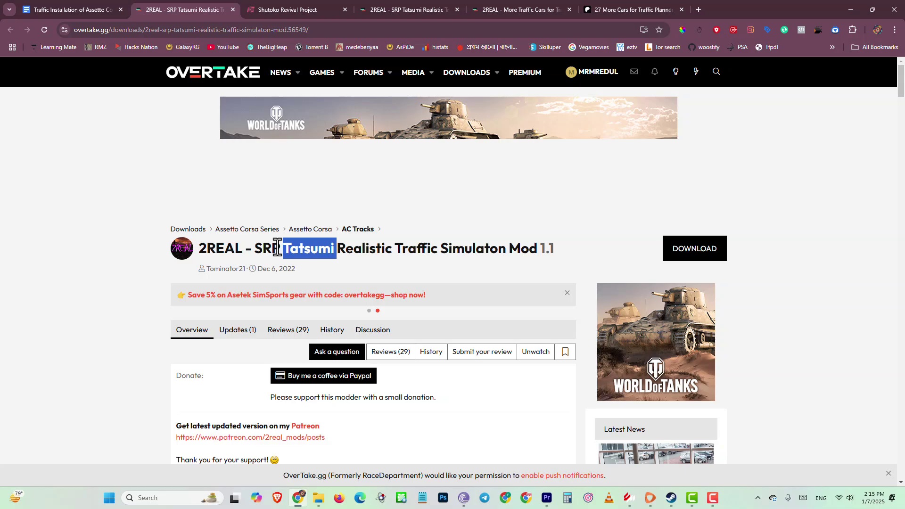
{"action": "left_click_drag", "start_coordinate": [395, 250], "coordinate": [517, 247]}
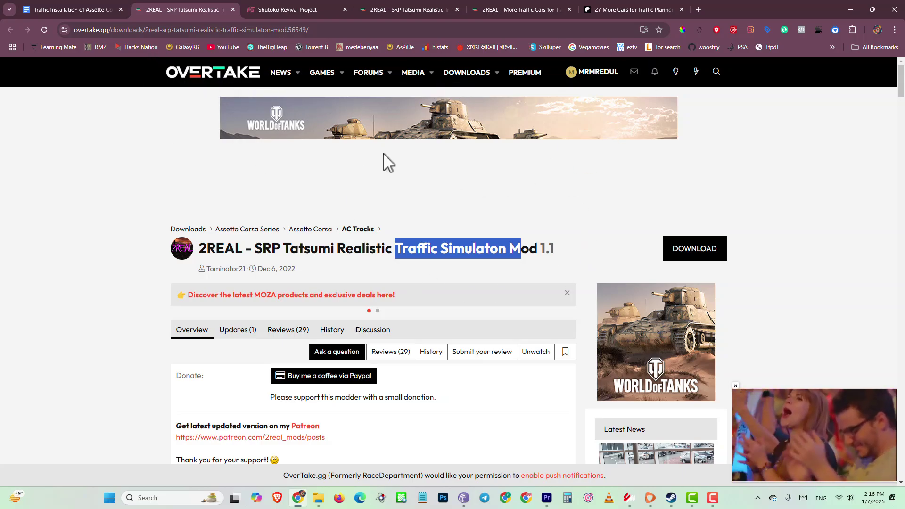
{"action": "left_click_drag", "start_coordinate": [694, 259], "coordinate": [641, 258]}
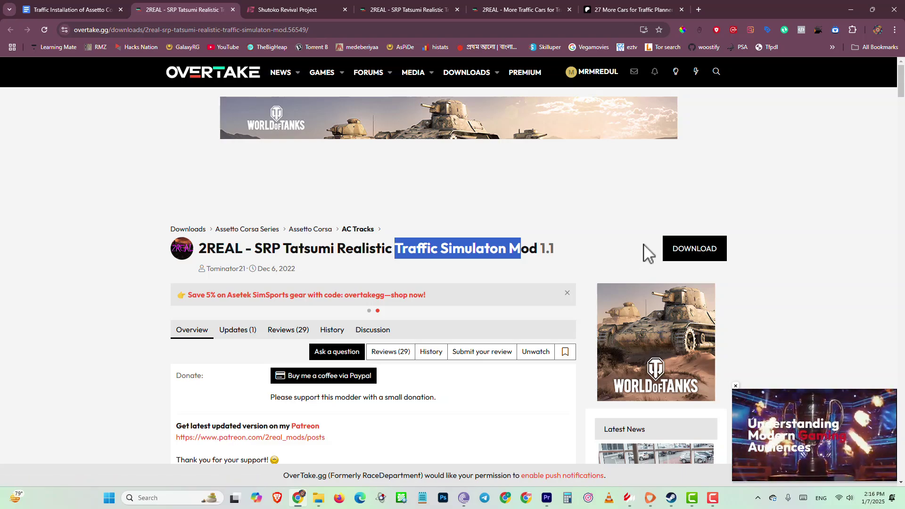
{"action": "left_click", "coordinate": [706, 250]}
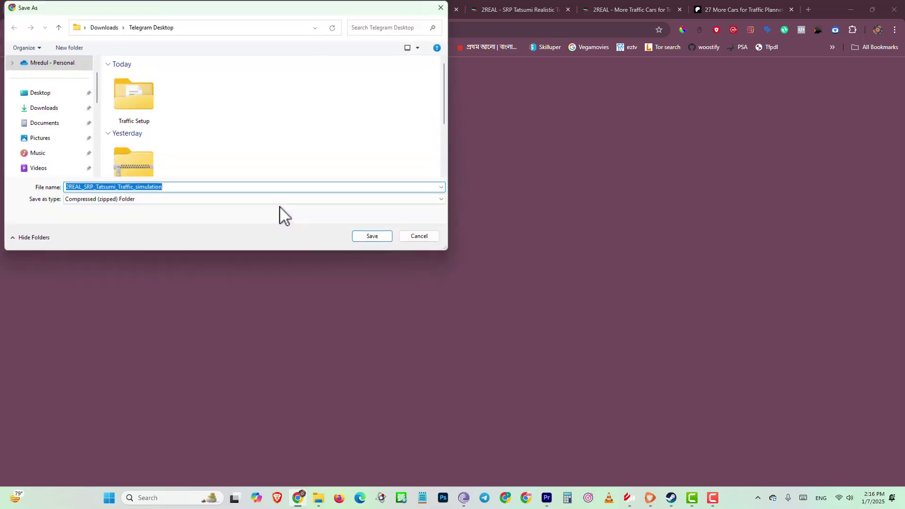
Cancel the Save As dialog and open the 2REAL_SRP_Tatsumi_Traffic_simulation archive in Traffic Setup
{"action": "left_click", "coordinate": [422, 234]}
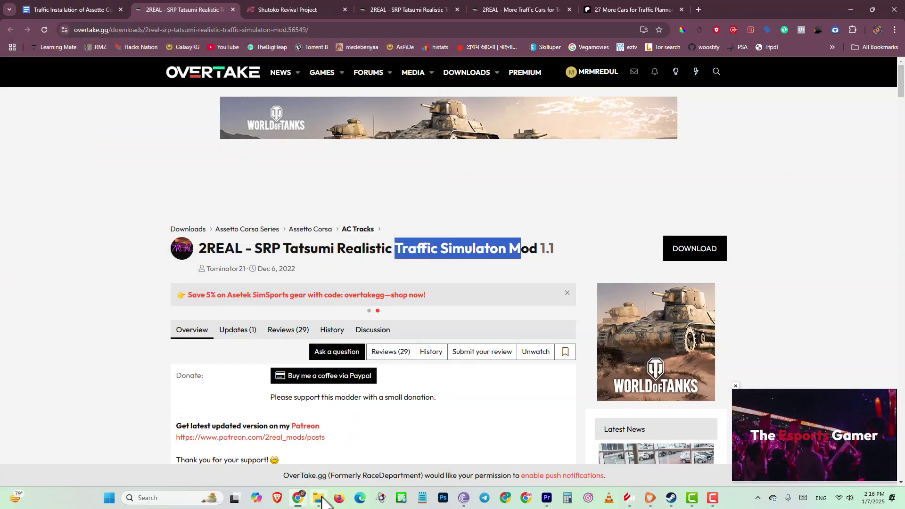
{"action": "left_click", "coordinate": [318, 497]}
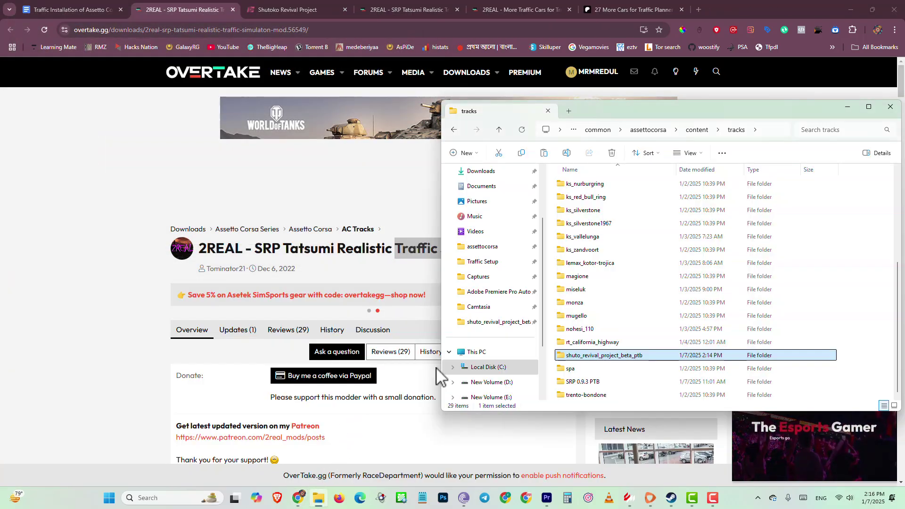
{"action": "left_click", "coordinate": [499, 261]}
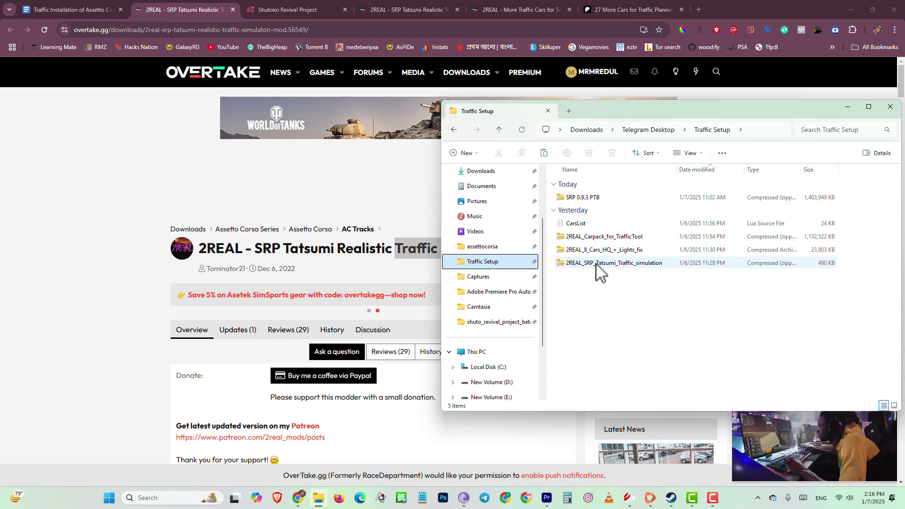
{"action": "left_click", "coordinate": [613, 265]}
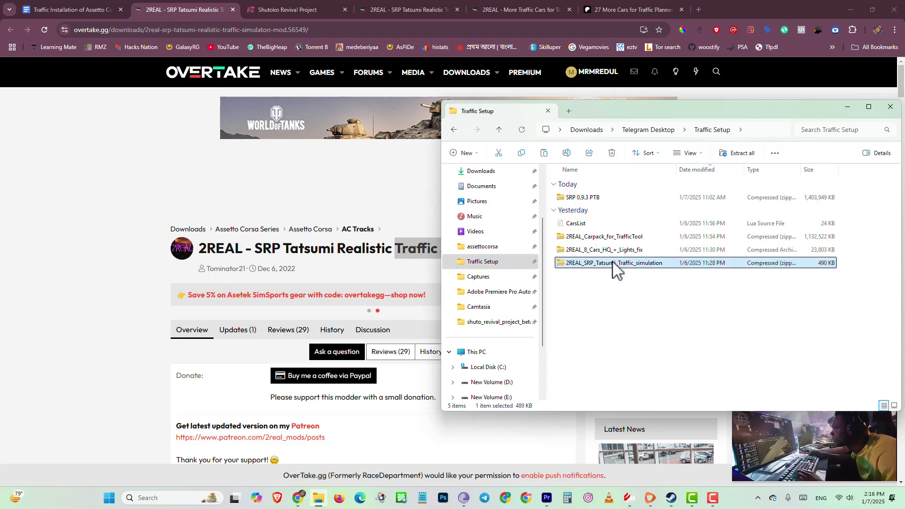
{"action": "double_click", "coordinate": [613, 263]}
Copy the shuto_revival_project_beta_ptb folder from inside the archive
{"action": "double_click", "coordinate": [601, 187]}
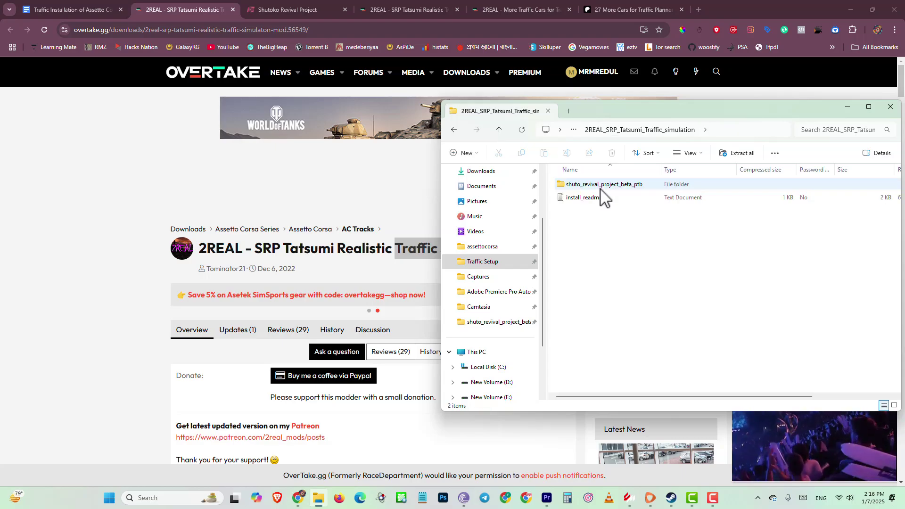
{"action": "left_click", "coordinate": [593, 186]}
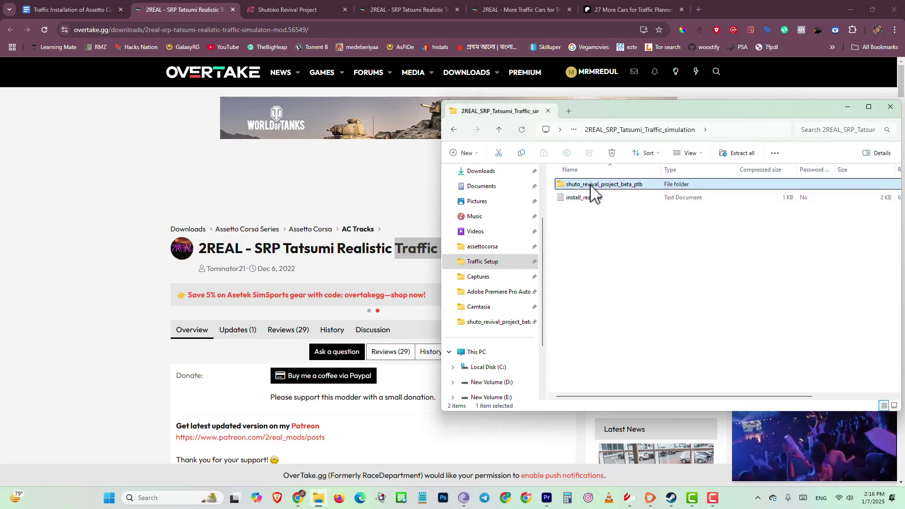
{"action": "right_click", "coordinate": [618, 188]}
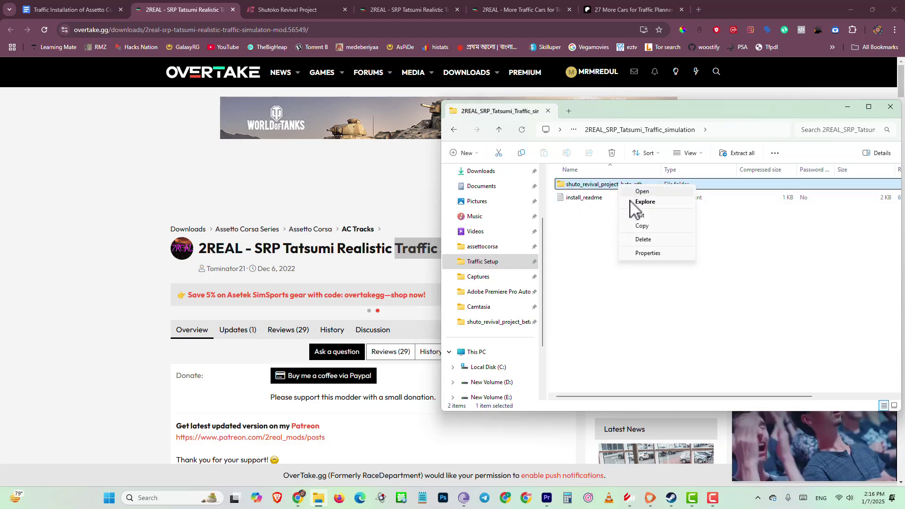
{"action": "left_click", "coordinate": [639, 226]}
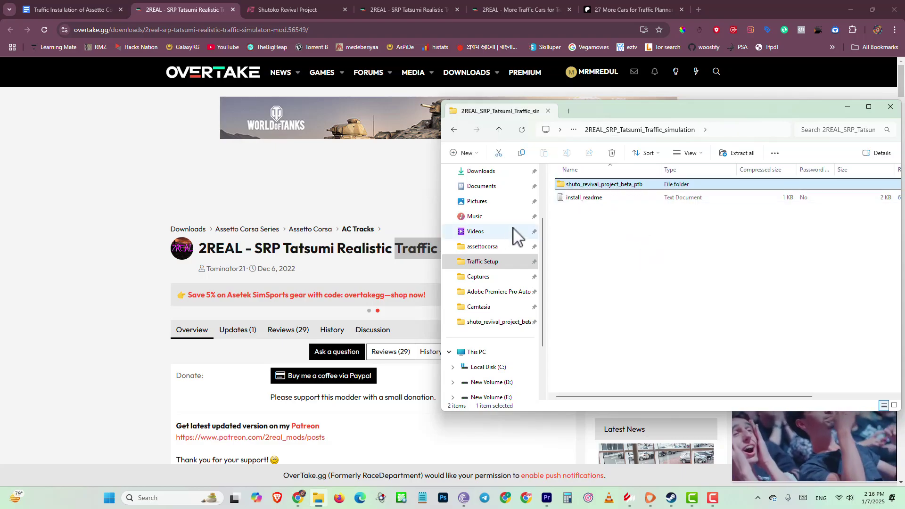
Paste it into assettocorsa\content\tracks, replacing existing files, then highlight guide items 1 and 2
{"action": "left_click", "coordinate": [494, 248]}
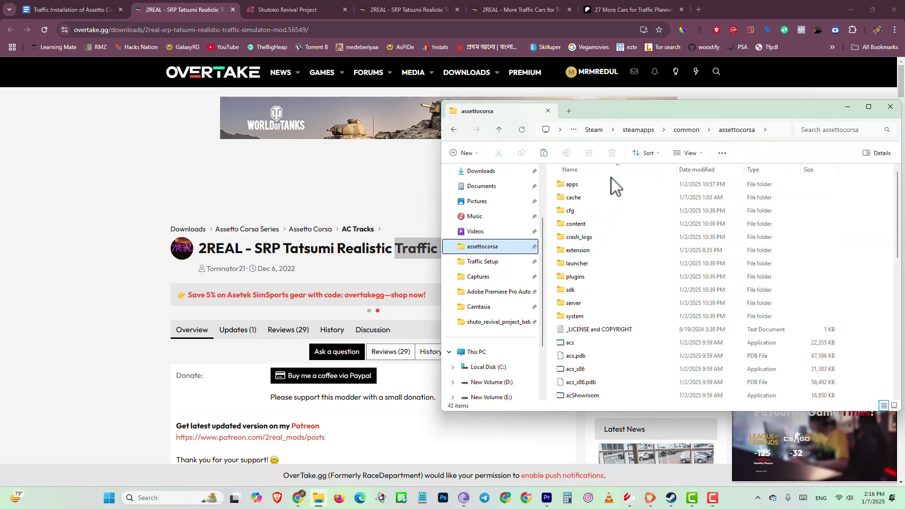
{"action": "double_click", "coordinate": [586, 226]}
{"action": "double_click", "coordinate": [591, 330]}
{"action": "scroll", "coordinate": [660, 302], "scroll_direction": "down", "scroll_amount": 4}
{"action": "right_click", "coordinate": [867, 261]}
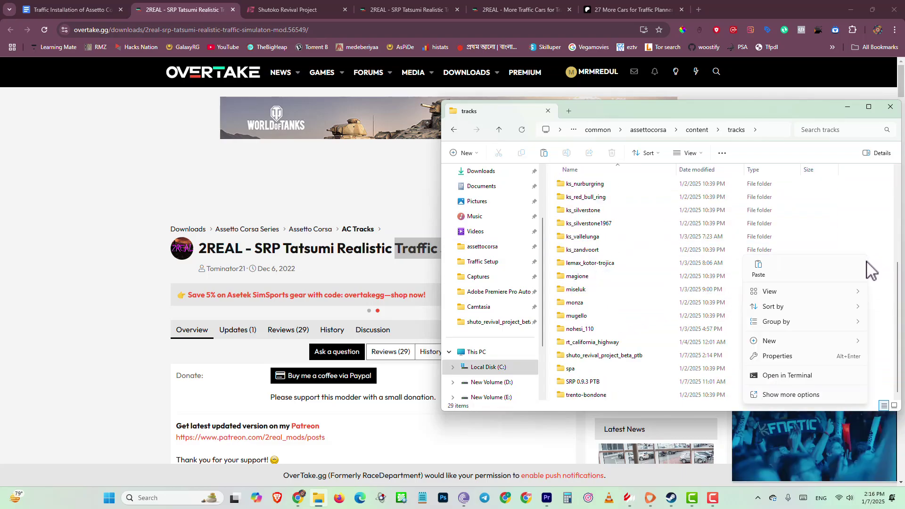
{"action": "left_click", "coordinate": [754, 271]}
{"action": "left_click", "coordinate": [399, 179]}
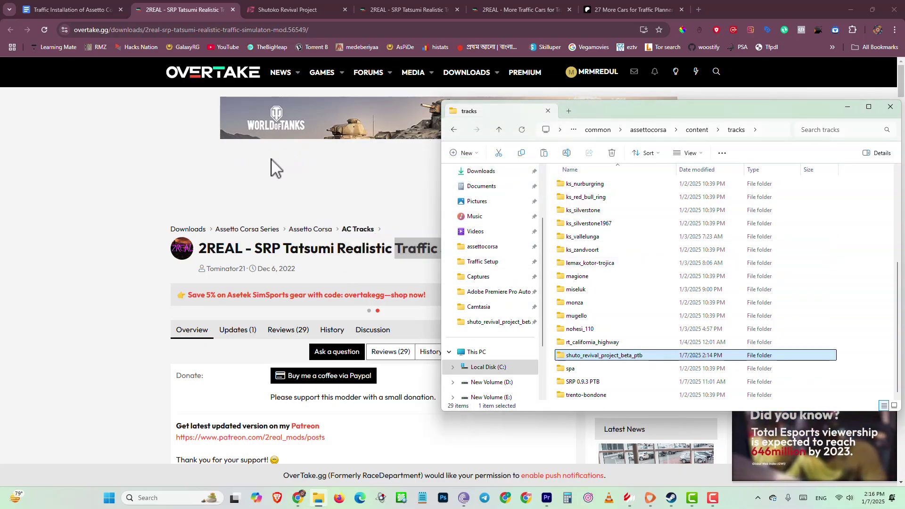
{"action": "left_click", "coordinate": [76, 10]}
{"action": "left_click_drag", "start_coordinate": [578, 258], "coordinate": [255, 197]}
Open Content Manager's Quick Drive track picker to find Shutoko Revival Project 0.9.3 PTB – Tatsumi PA
{"action": "left_click", "coordinate": [330, 250]}
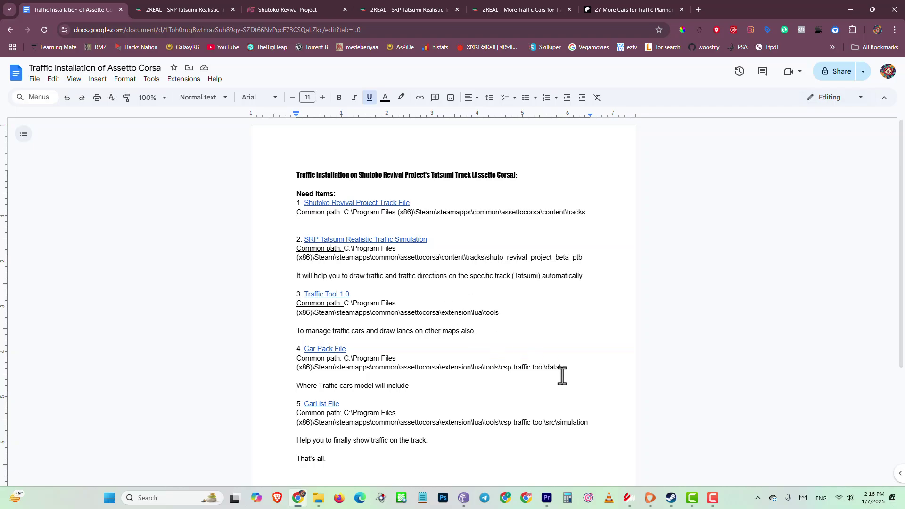
{"action": "left_click", "coordinate": [627, 499]}
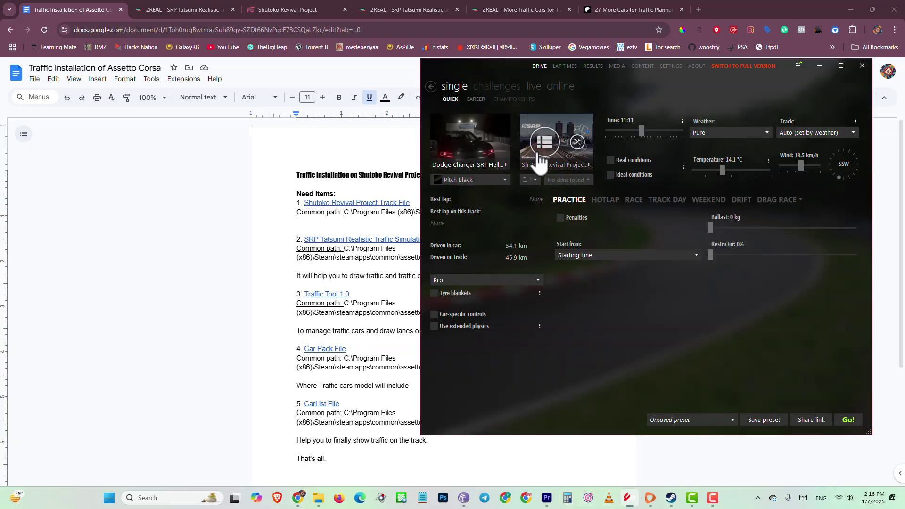
{"action": "left_click", "coordinate": [535, 158]}
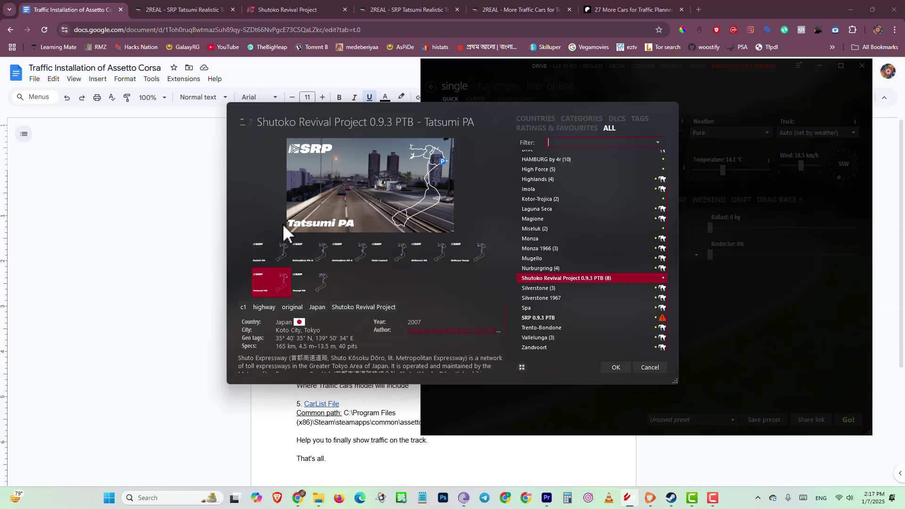
{"action": "left_click", "coordinate": [313, 501]}
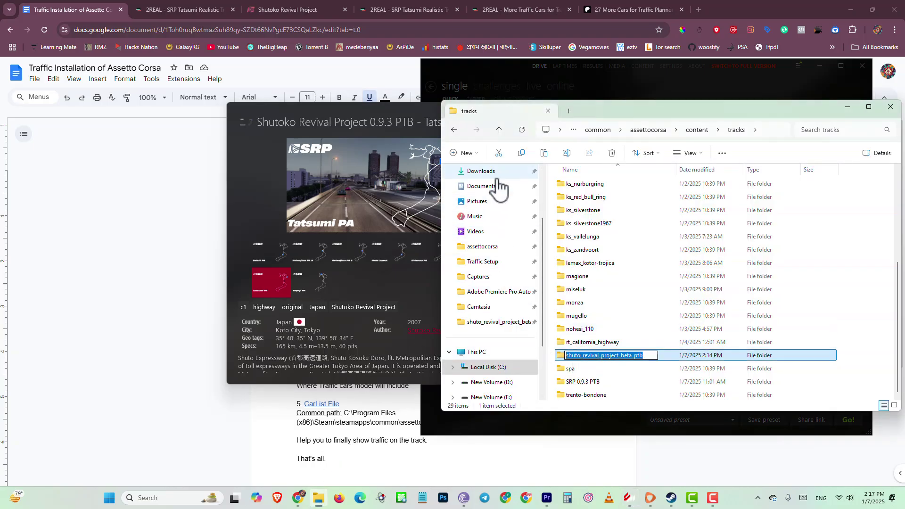
In the traffic archive's shuto_revival_project_beta_ptb subfolder, copy the tatsumi_pa folder
{"action": "left_click", "coordinate": [453, 130]}
{"action": "left_click", "coordinate": [453, 130]}
{"action": "left_click", "coordinate": [453, 130]}
{"action": "left_click", "coordinate": [454, 130]}
{"action": "double_click", "coordinate": [586, 186]}
{"action": "double_click", "coordinate": [587, 186]}
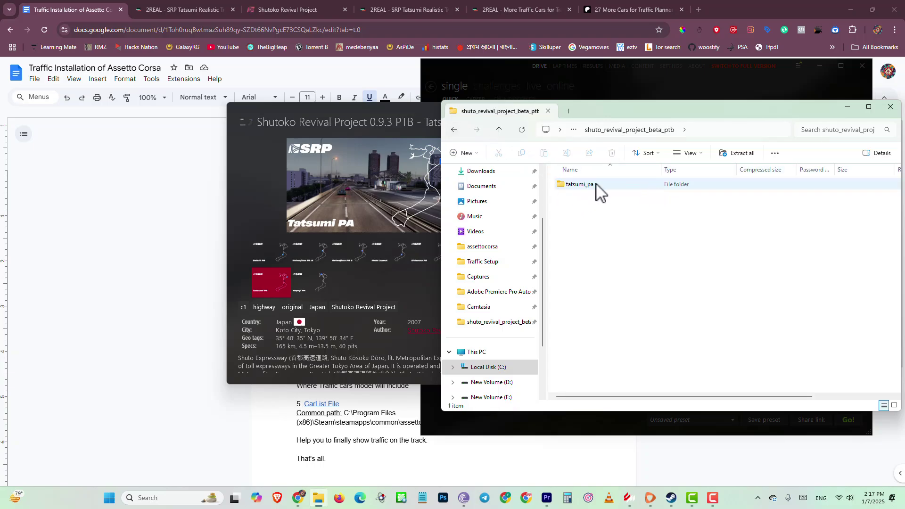
{"action": "left_click", "coordinate": [593, 190]}
{"action": "right_click", "coordinate": [593, 189]}
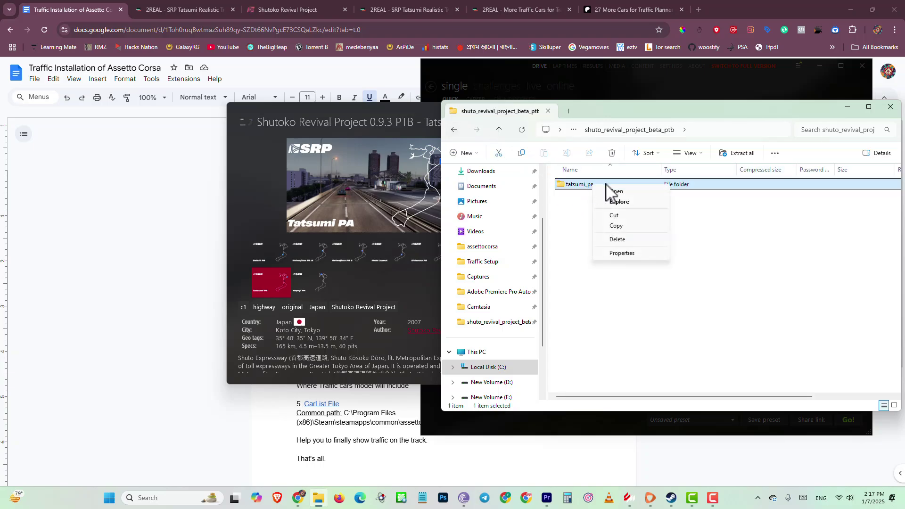
{"action": "left_click", "coordinate": [622, 233]}
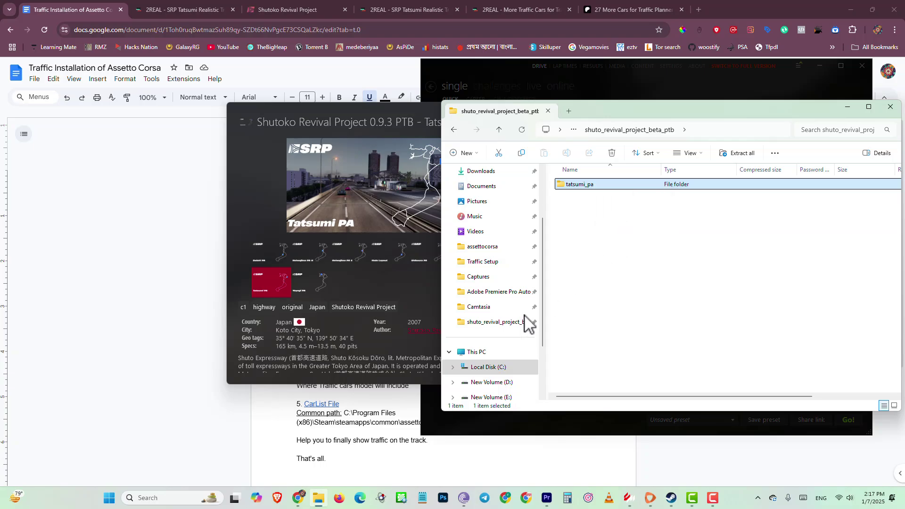
Paste it into content\tracks\shuto_revival_project_beta_ptb, replacing the same-named files
{"action": "left_click", "coordinate": [485, 247]}
{"action": "double_click", "coordinate": [576, 225]}
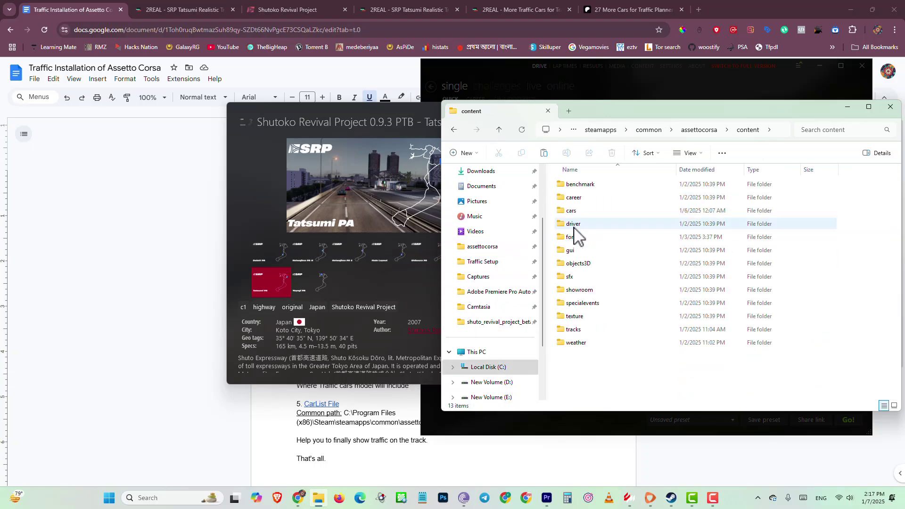
{"action": "double_click", "coordinate": [592, 329]}
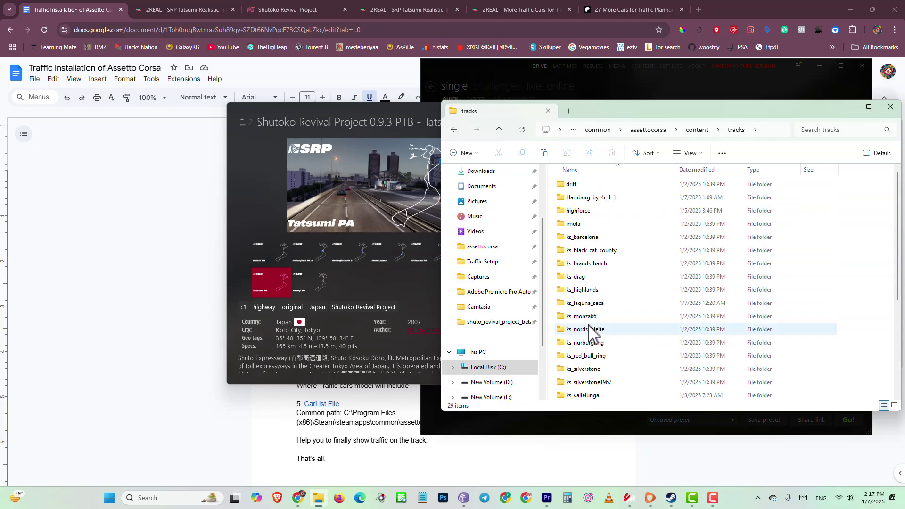
{"action": "scroll", "coordinate": [595, 343], "scroll_direction": "down", "scroll_amount": 4}
{"action": "double_click", "coordinate": [578, 357]}
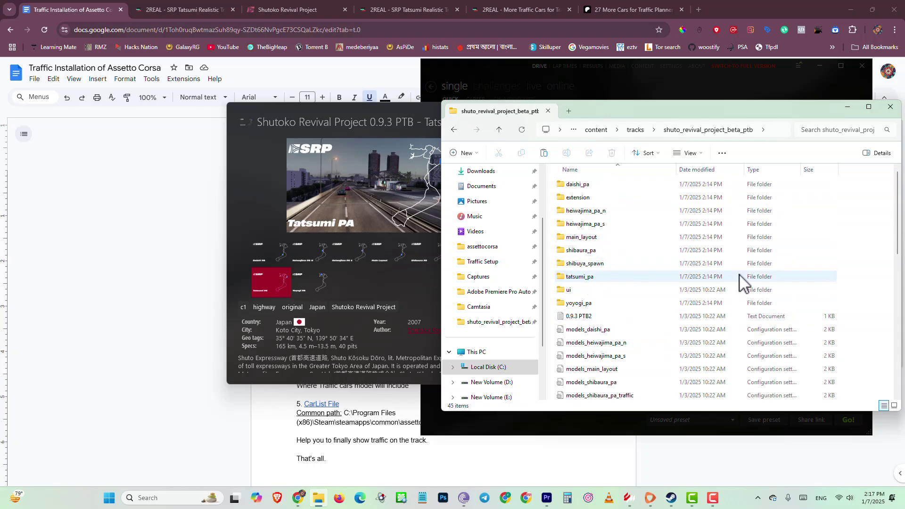
{"action": "right_click", "coordinate": [865, 275]}
{"action": "left_click", "coordinate": [770, 290]}
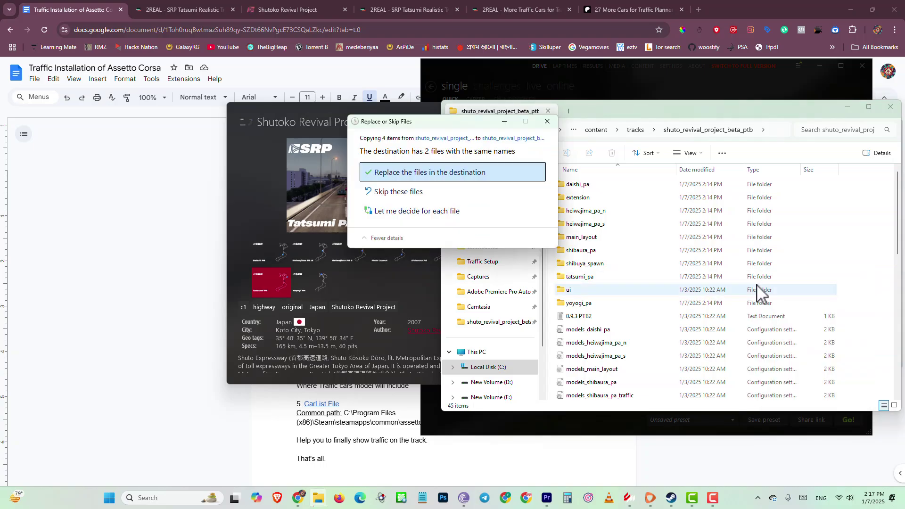
{"action": "left_click", "coordinate": [436, 169]}
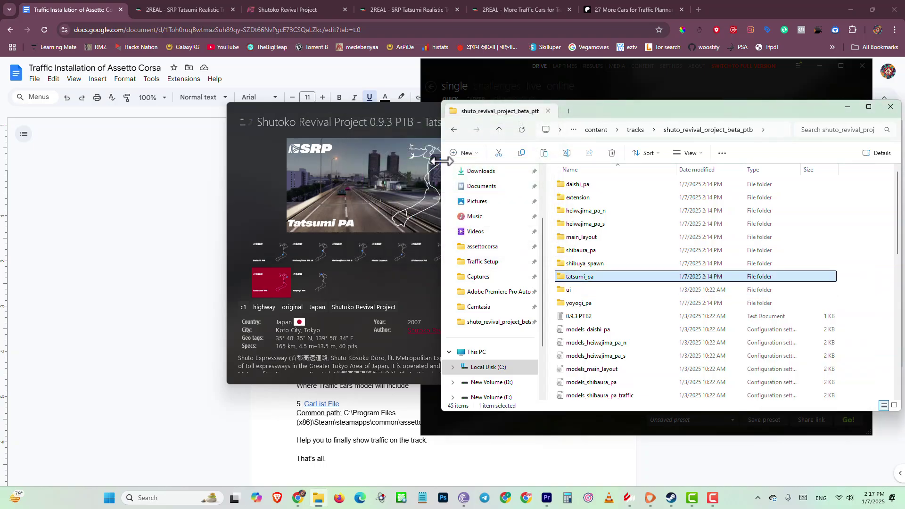
{"action": "left_click", "coordinate": [330, 197]}
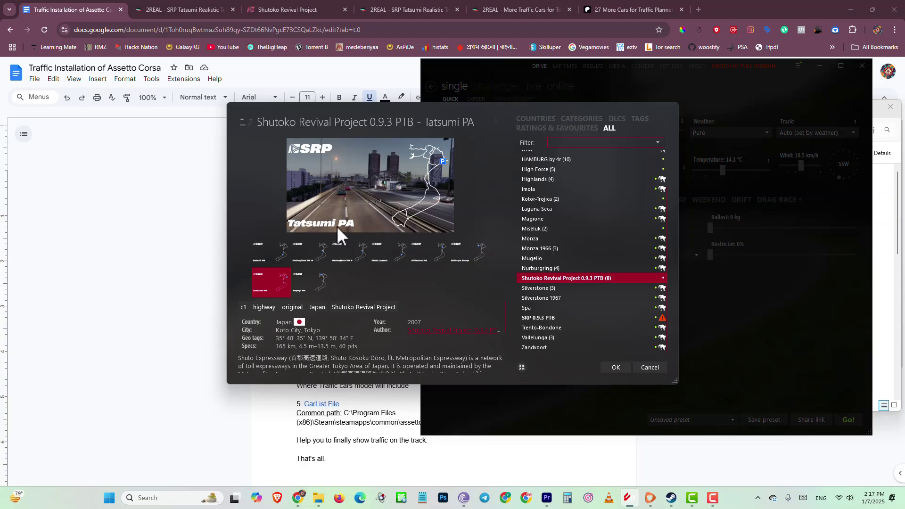
Follow the guide's Traffic Tool 1.0 link to OverTake.gg's 2REAL More Traffic Cars page
{"action": "left_click", "coordinate": [149, 238]}
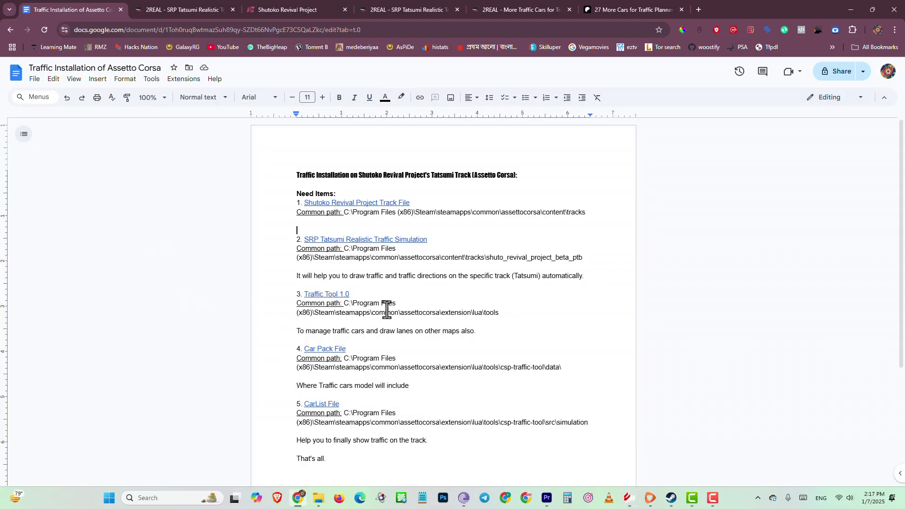
{"action": "left_click_drag", "start_coordinate": [592, 283], "coordinate": [289, 198]}
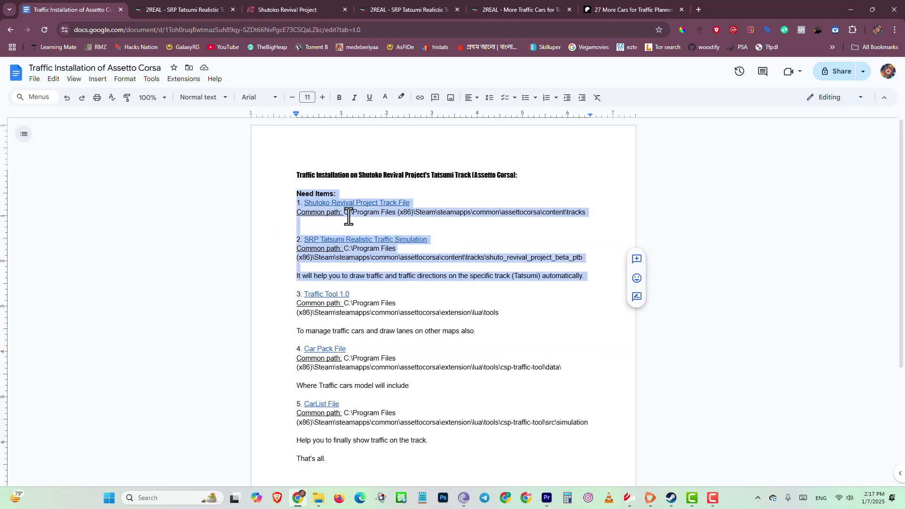
{"action": "left_click", "coordinate": [356, 313]}
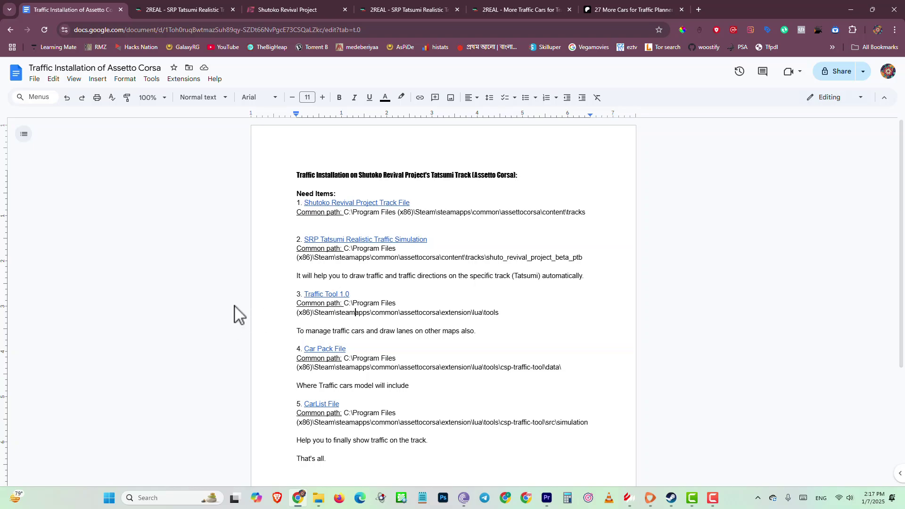
{"action": "left_click", "coordinate": [340, 297]}
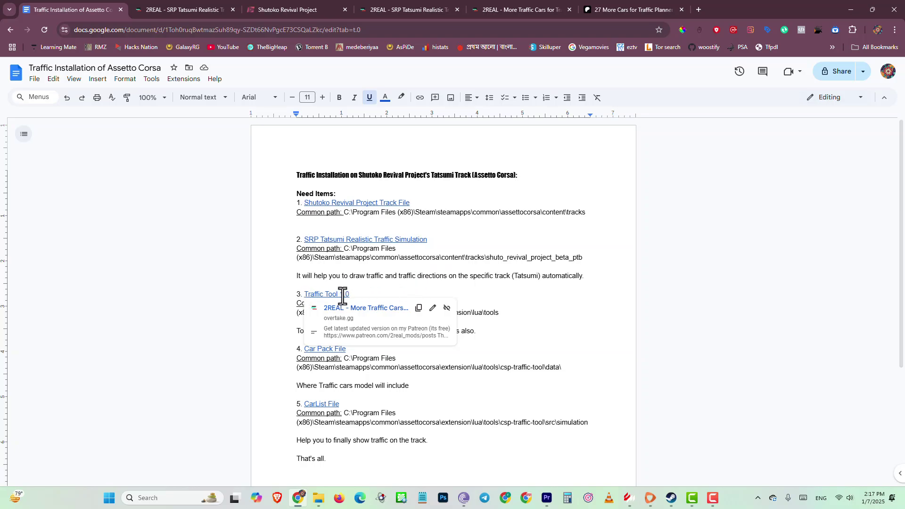
{"action": "key", "text": "Up"}
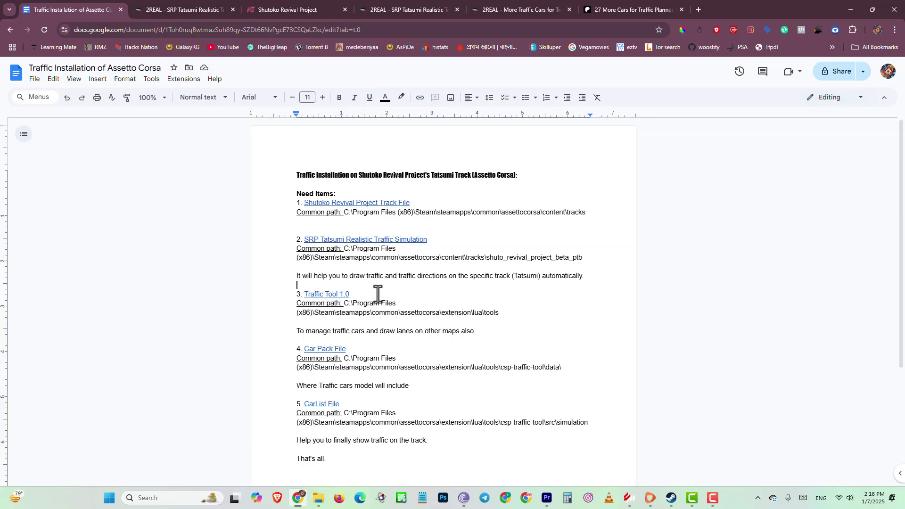
{"action": "left_click", "coordinate": [342, 294]}
{"action": "left_click", "coordinate": [350, 307]}
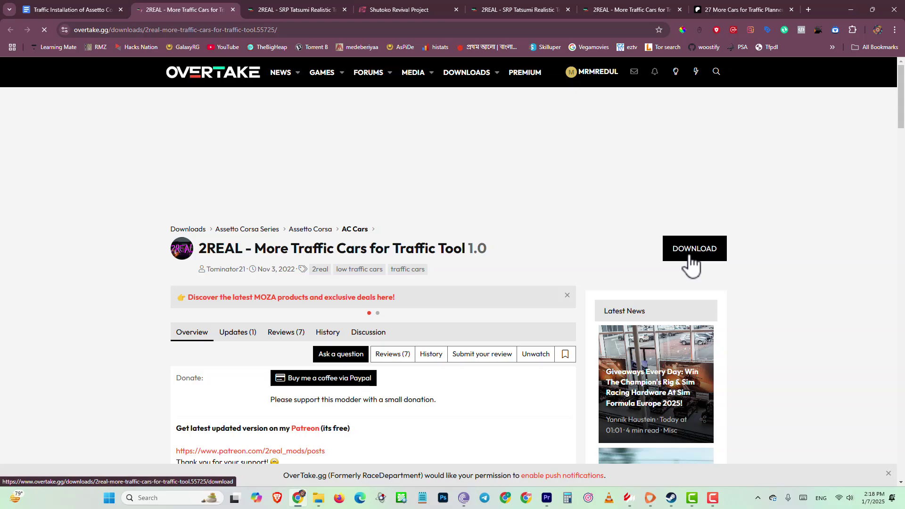
Cancel the car pack download and open the 2REAL_8_Cars_HQ_+_Lights_fix archive in Traffic Setup
{"action": "left_click", "coordinate": [701, 257]}
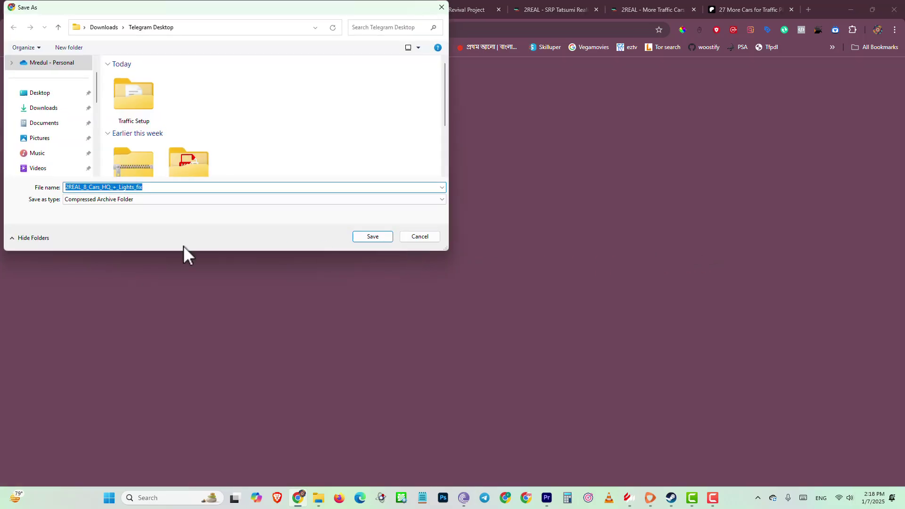
{"action": "left_click", "coordinate": [416, 240]}
{"action": "left_click", "coordinate": [318, 497]}
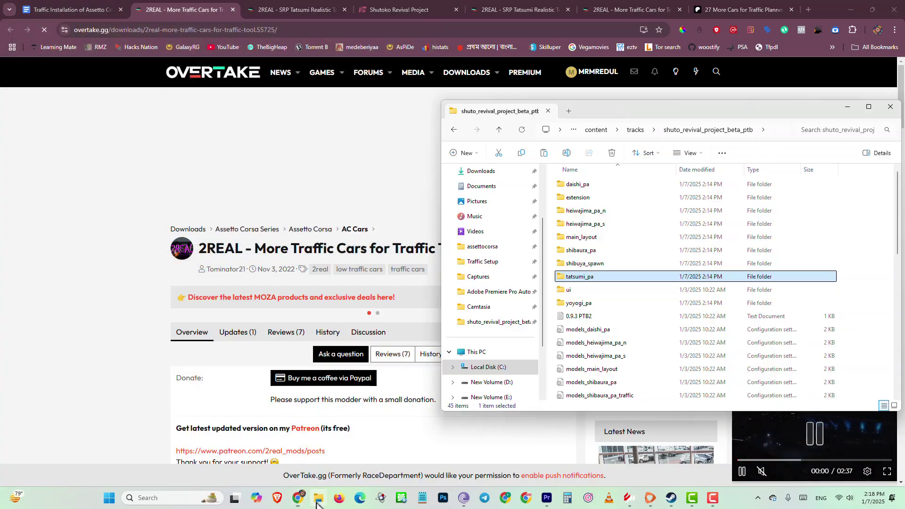
{"action": "left_click", "coordinate": [516, 262]}
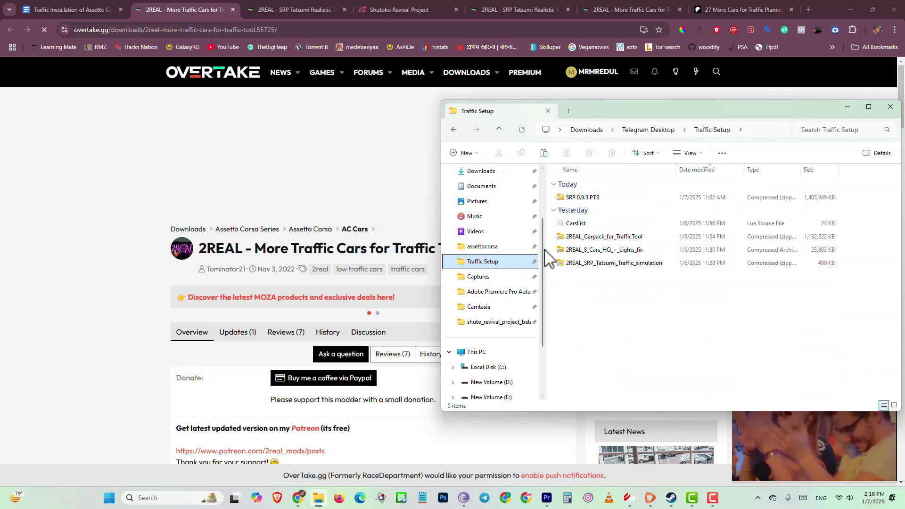
{"action": "double_click", "coordinate": [588, 252]}
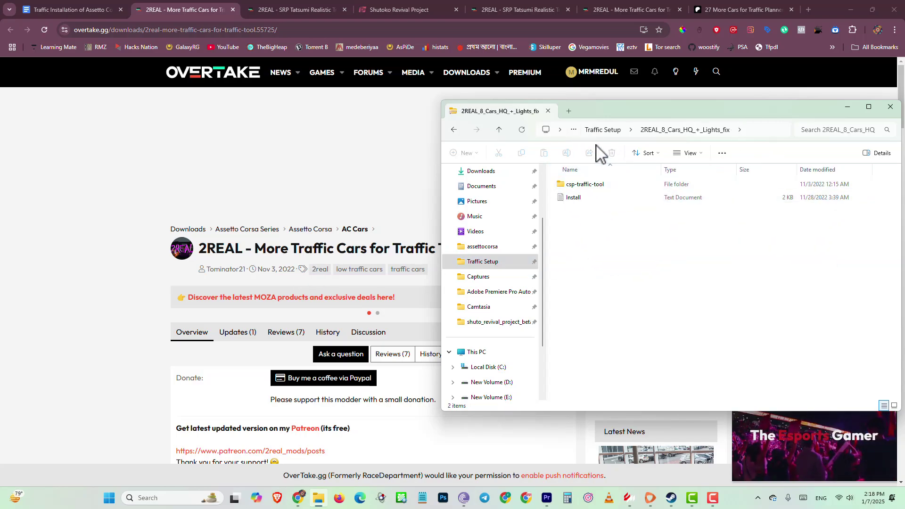
Copy the csp-traffic-tool folder and go to the assettocorsa game folder
{"action": "left_click", "coordinate": [585, 190]}
{"action": "right_click", "coordinate": [587, 190]}
{"action": "left_click", "coordinate": [609, 215]}
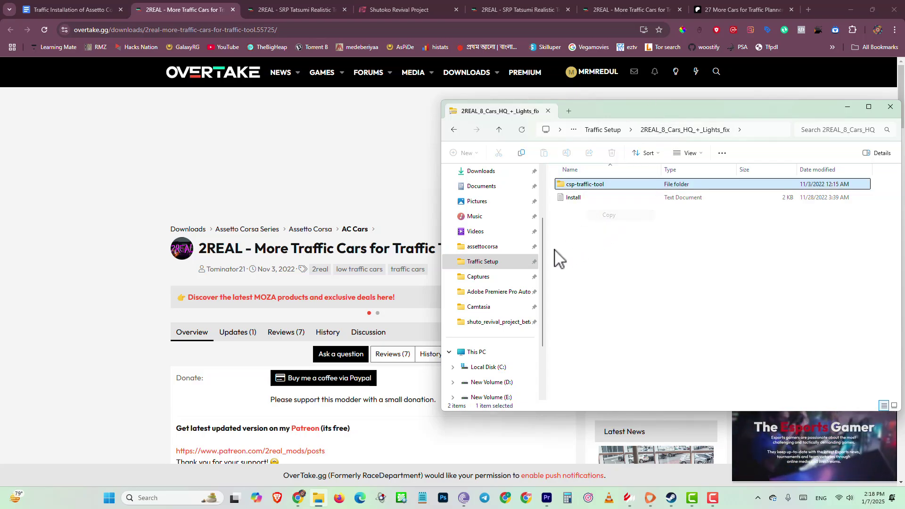
{"action": "left_click", "coordinate": [491, 250]}
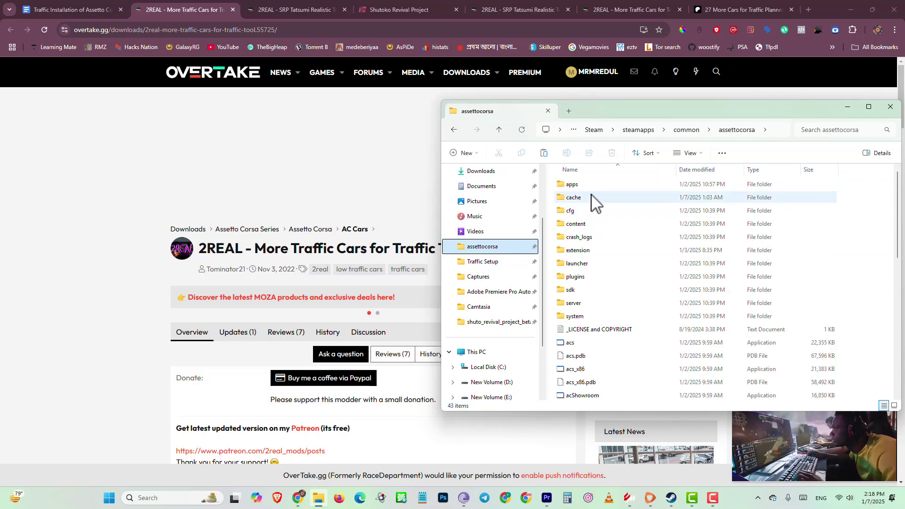
Open assettocorsa\extension, check the guide's Traffic Tool path, then open the lua folder
{"action": "double_click", "coordinate": [598, 250]}
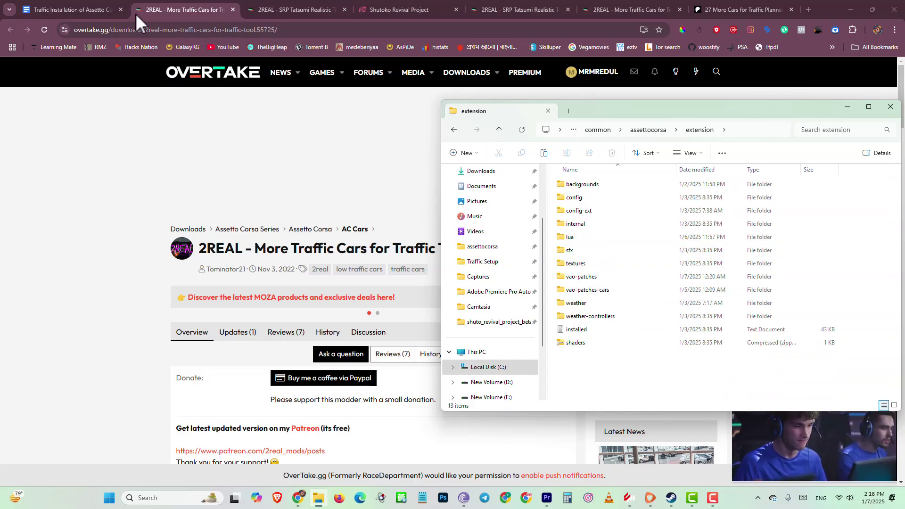
{"action": "left_click", "coordinate": [86, 9]}
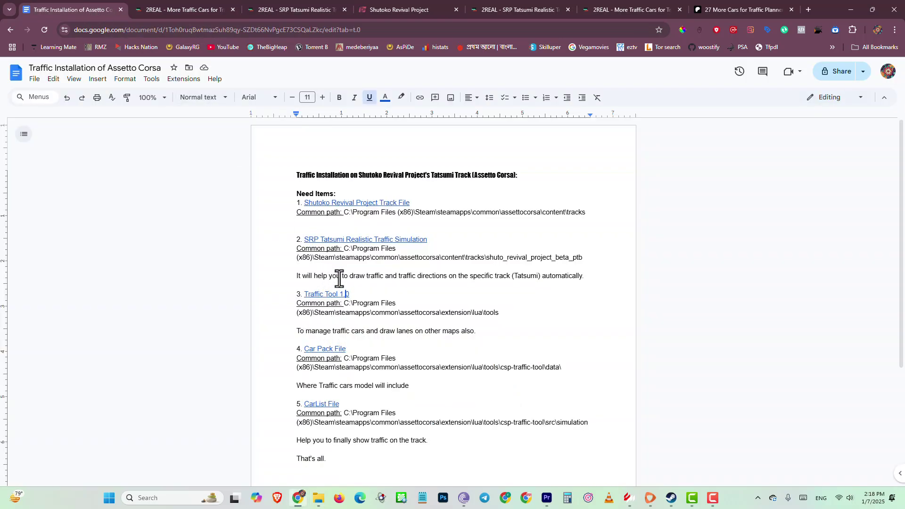
{"action": "left_click_drag", "start_coordinate": [400, 313], "coordinate": [499, 313]}
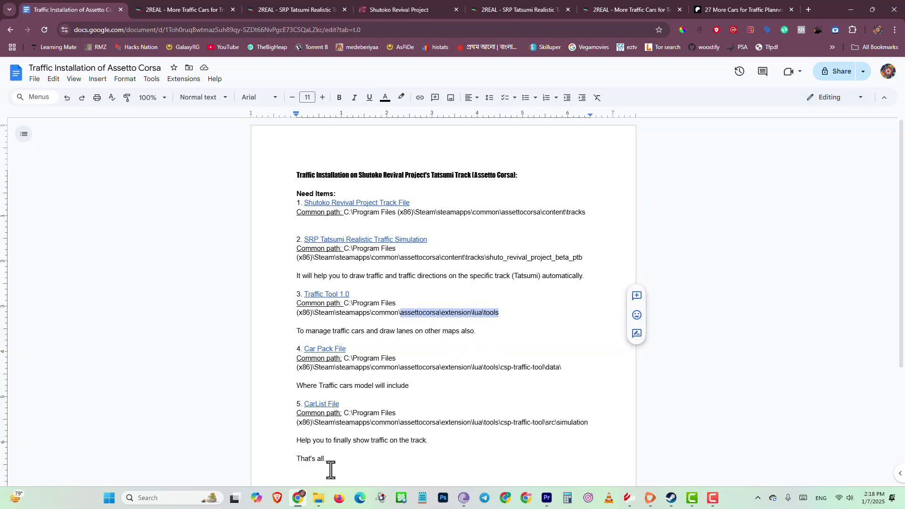
{"action": "left_click", "coordinate": [311, 502]}
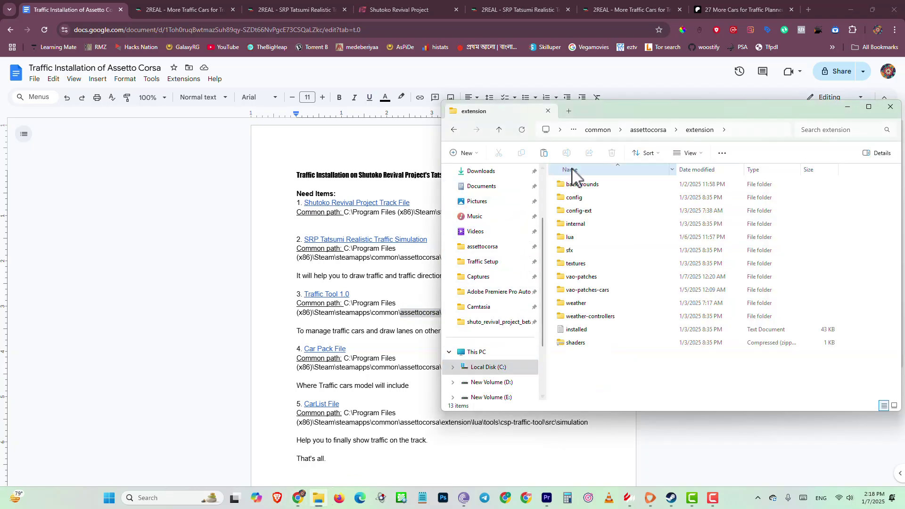
{"action": "double_click", "coordinate": [571, 240]}
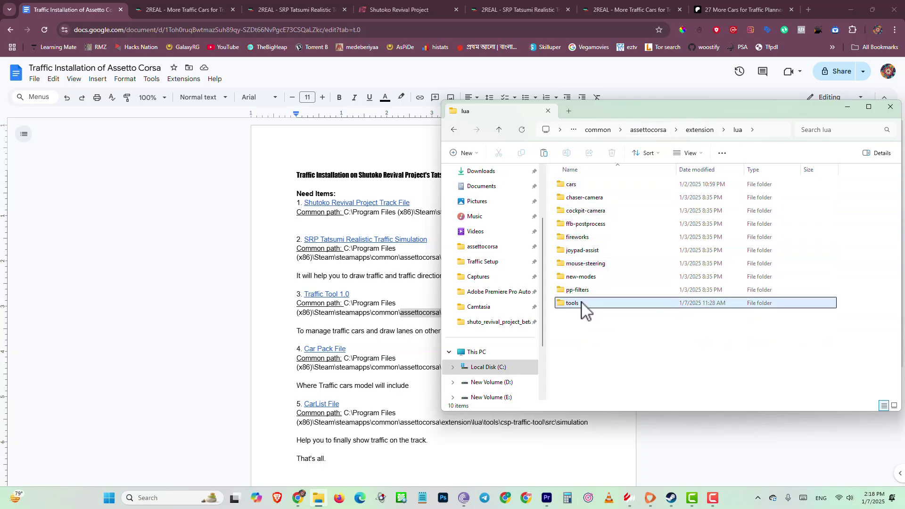